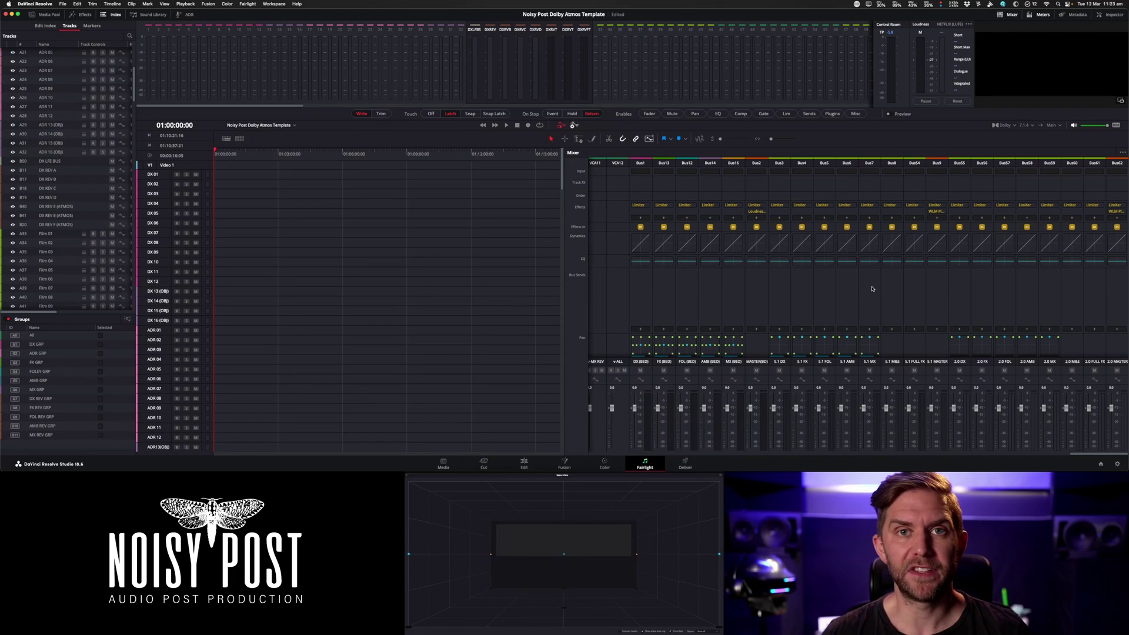
Step: Reveal the mixer's Bus Outputs rows and select the Bus1 DX (BED) bus strip
{"action": "scroll", "coordinate": [871, 291], "scroll_direction": "down", "scroll_amount": 3}
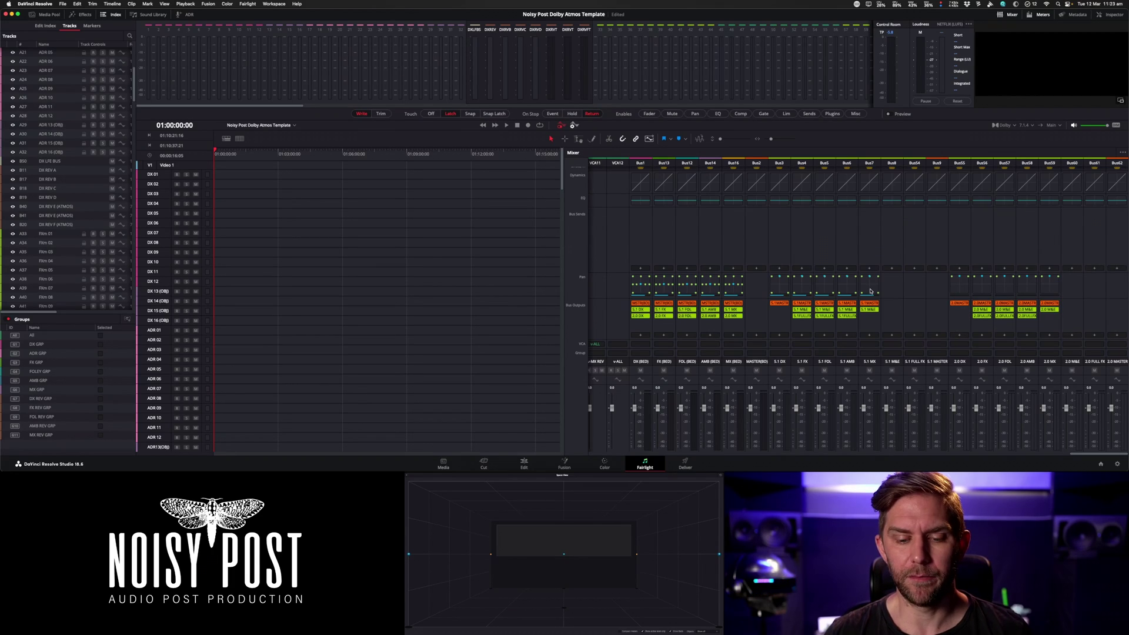
{"action": "left_click", "coordinate": [644, 399]}
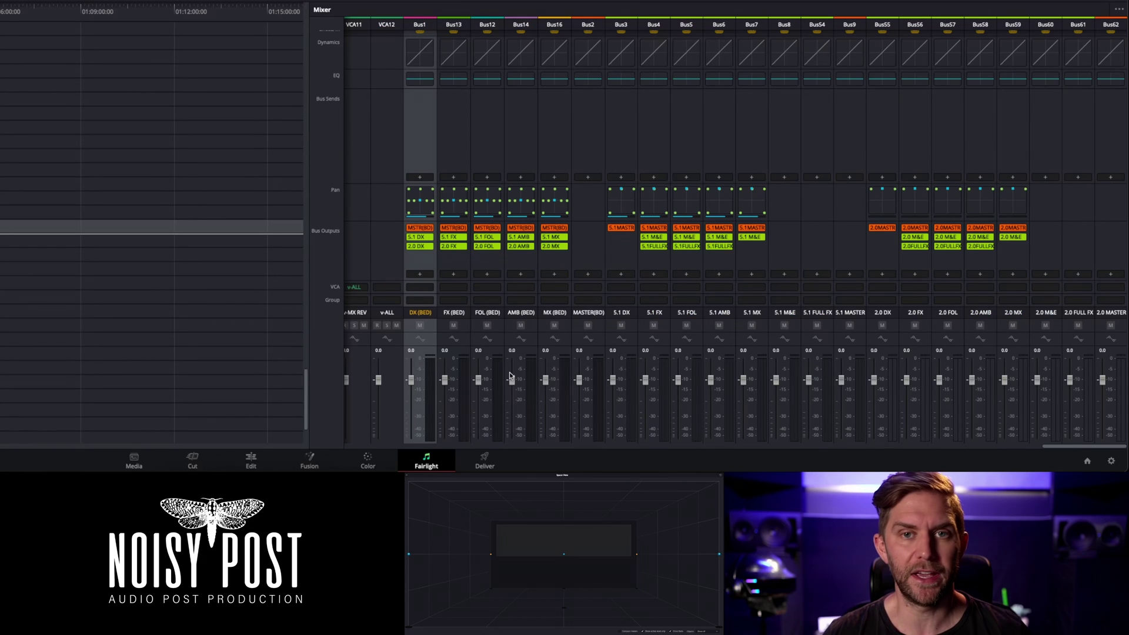
{"action": "left_click", "coordinate": [466, 377]}
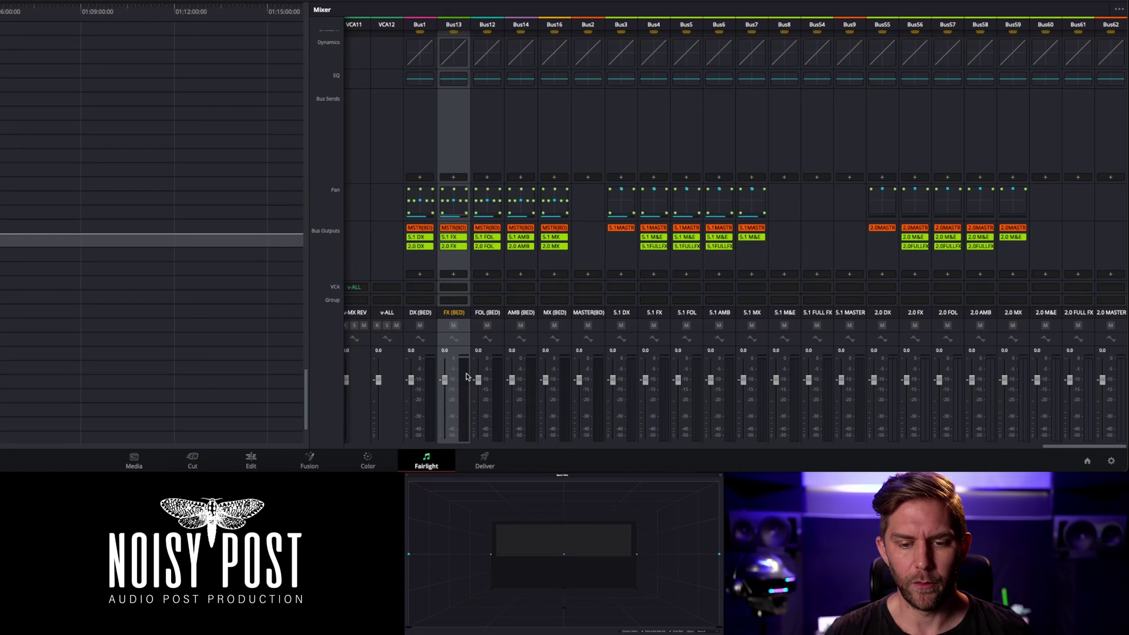
{"action": "left_click", "coordinate": [502, 377]}
{"action": "left_click", "coordinate": [534, 377]}
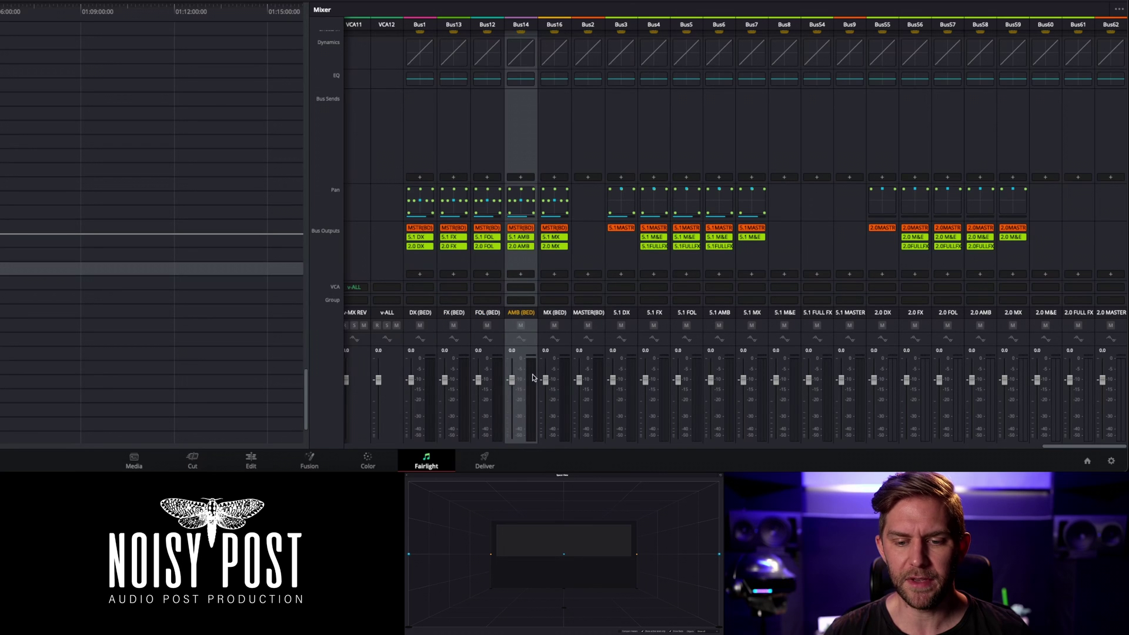
{"action": "left_click", "coordinate": [567, 379]}
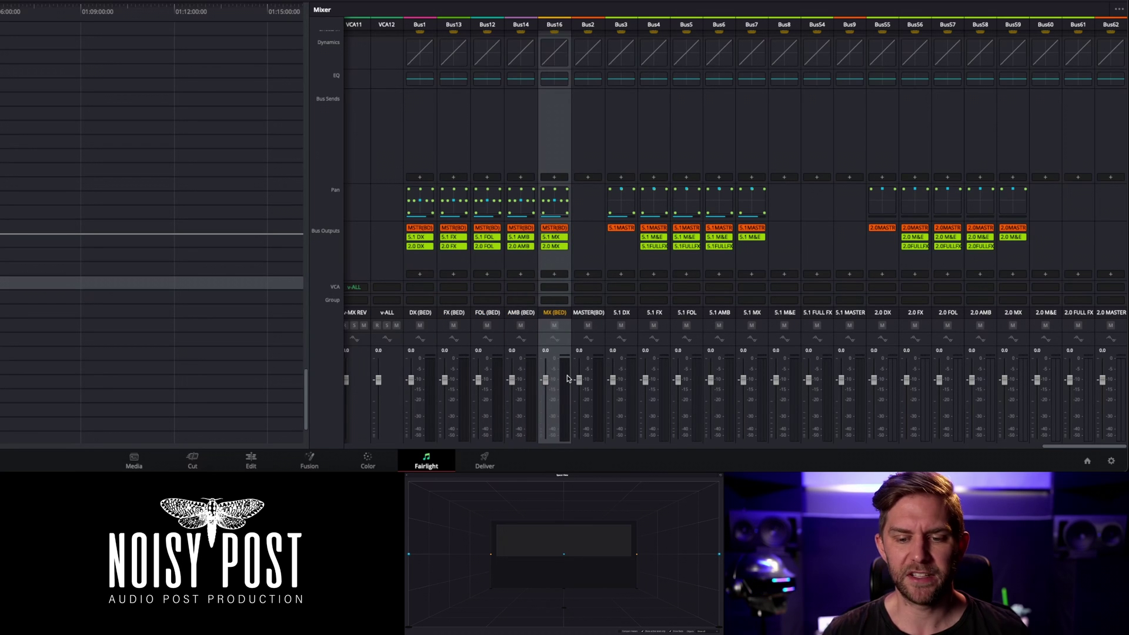
{"action": "left_click", "coordinate": [600, 375]}
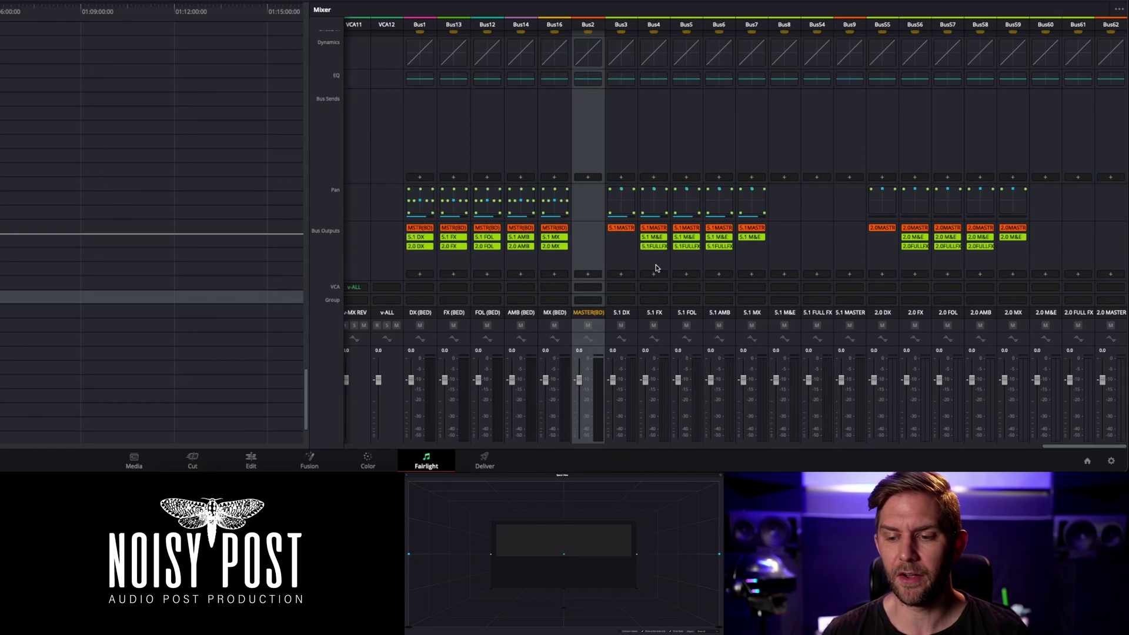
Step: Inspect the 5.1 M&E, 5.1 FULL FX and 5.1 FX bus strips in the mixer
{"action": "left_click", "coordinate": [789, 256]}
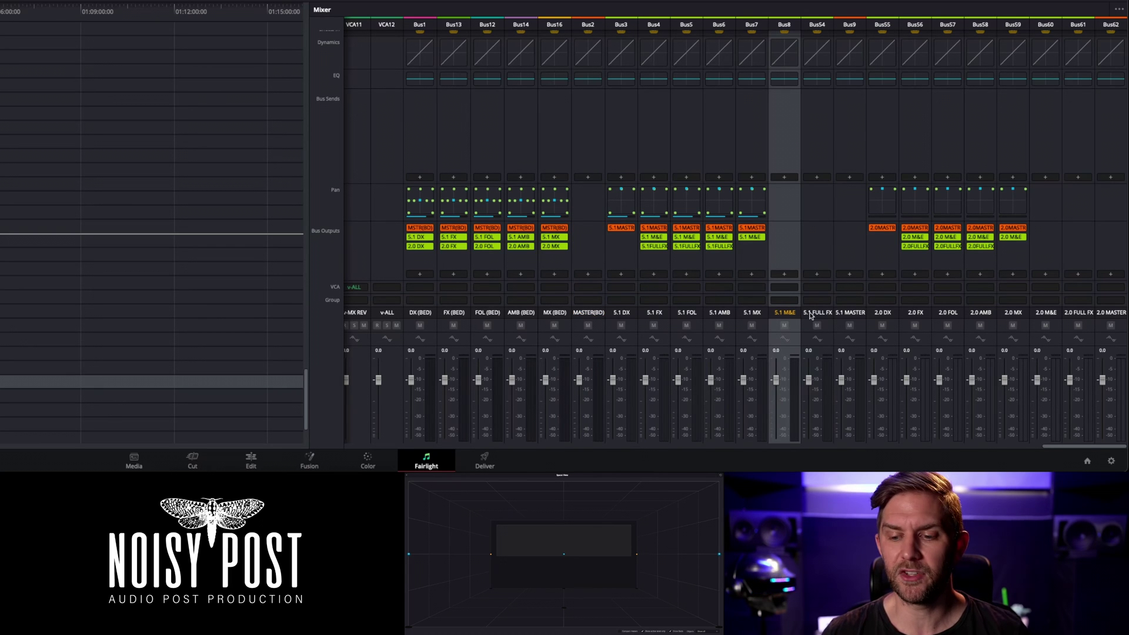
{"action": "left_click", "coordinate": [813, 249]}
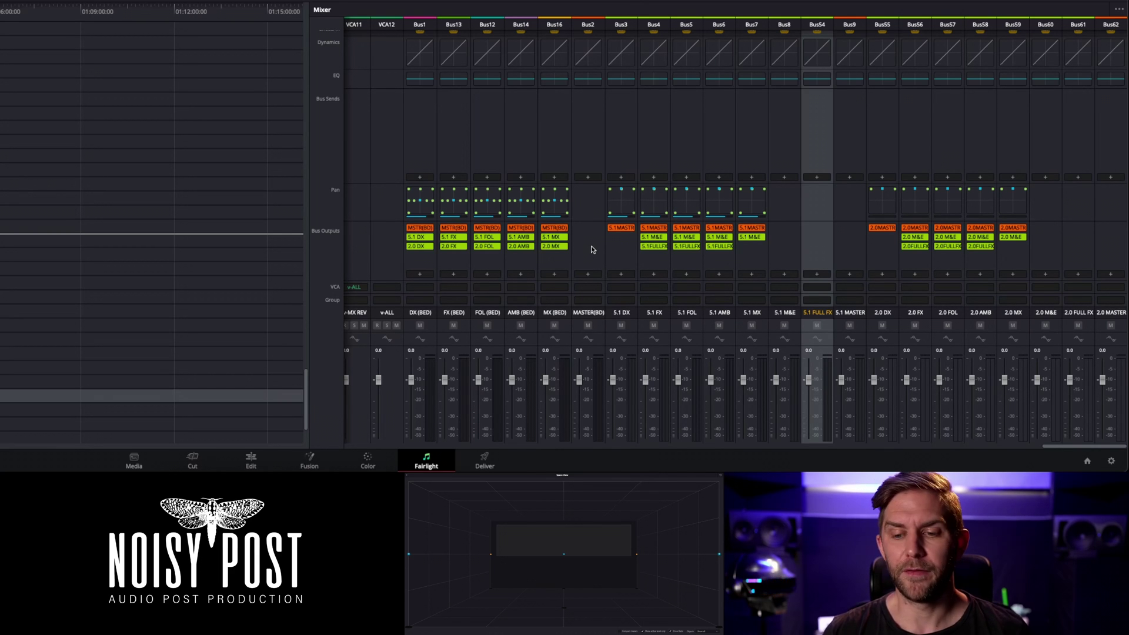
{"action": "left_click", "coordinate": [788, 257]}
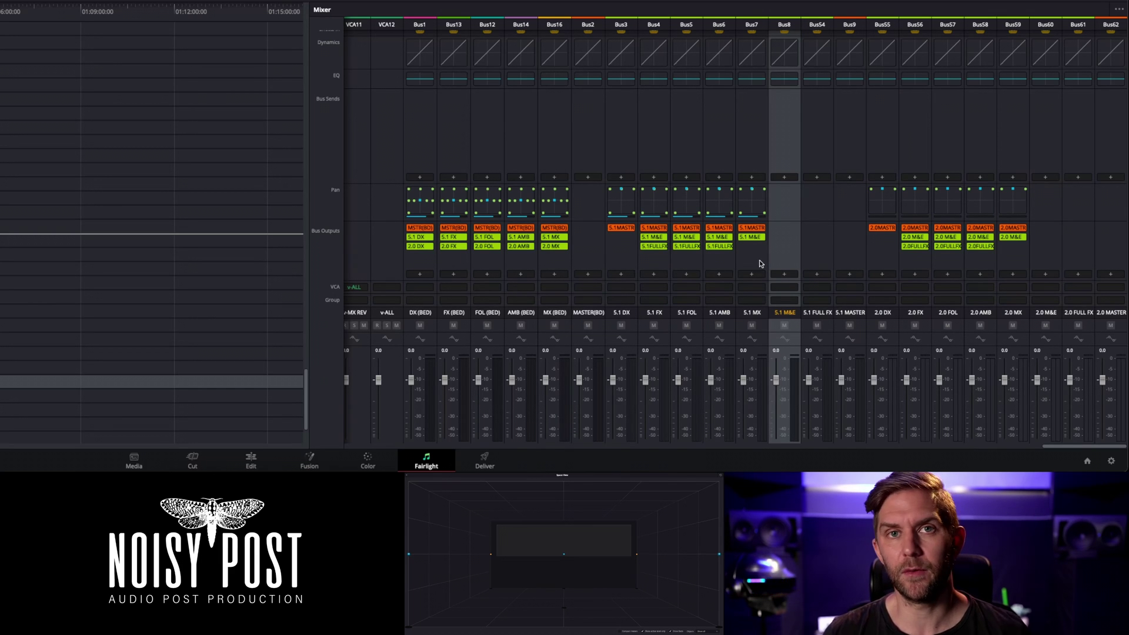
{"action": "left_click", "coordinate": [824, 257]}
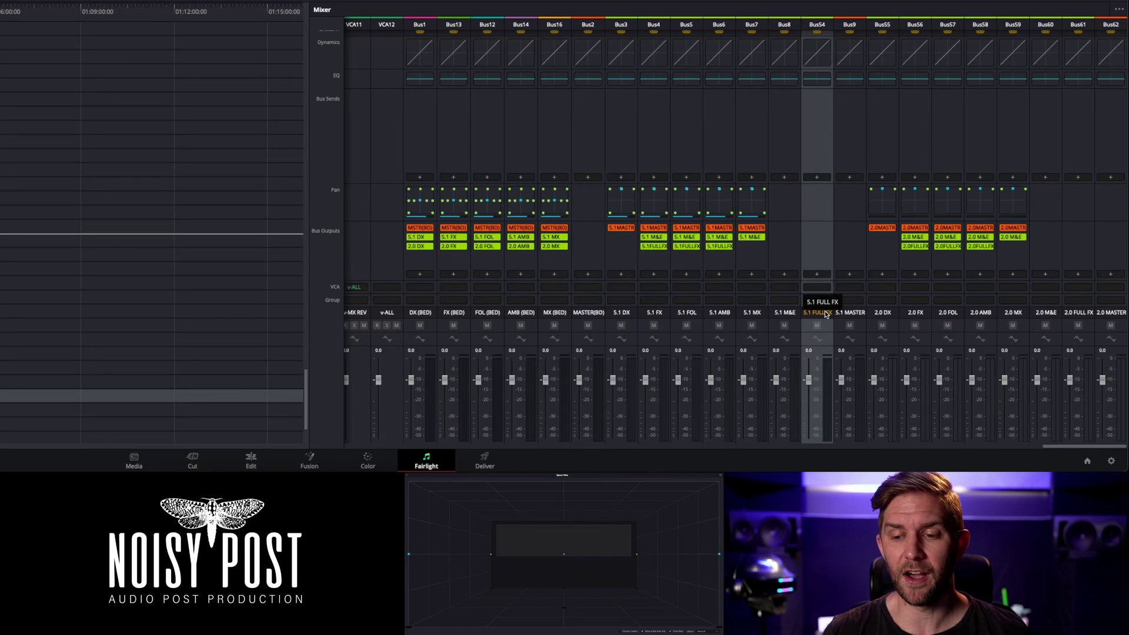
{"action": "left_click", "coordinate": [658, 258]}
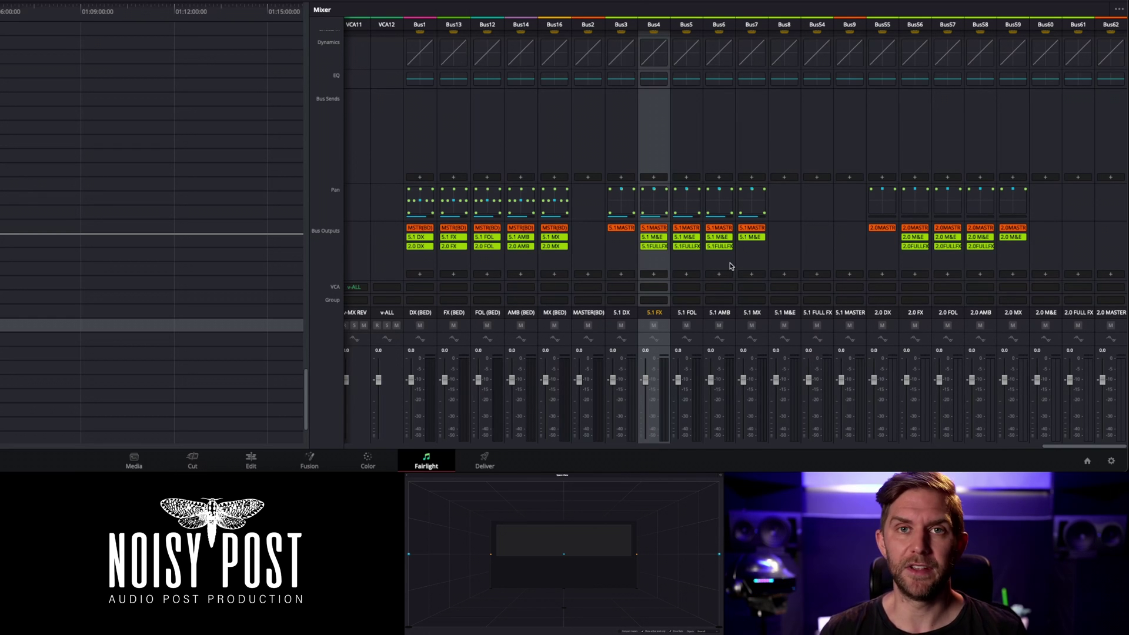
{"action": "left_click", "coordinate": [815, 258]}
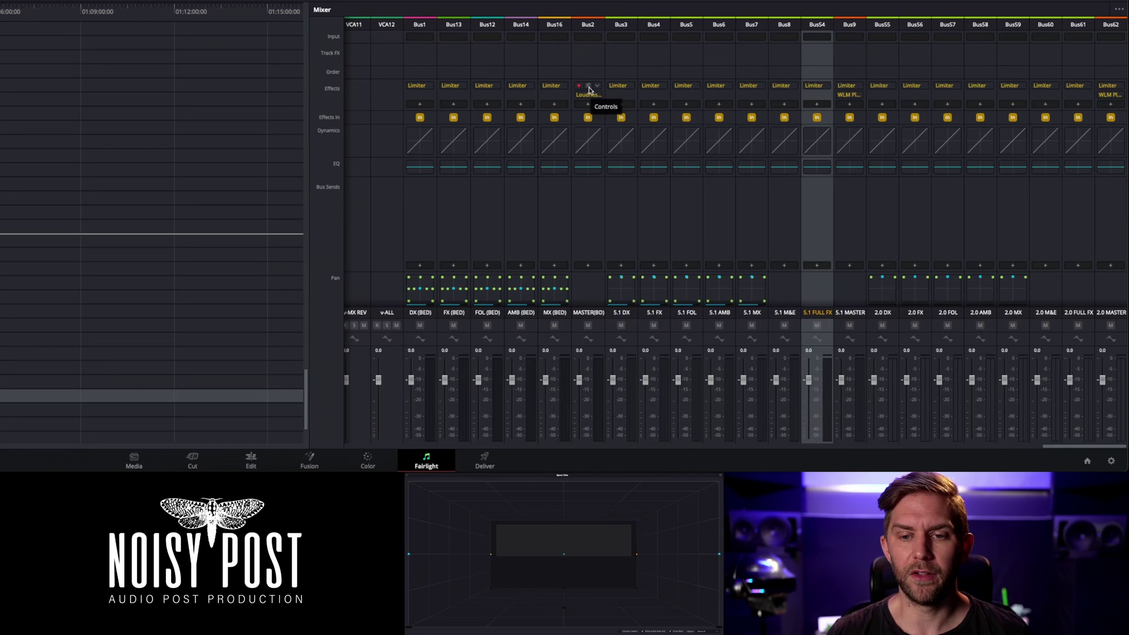
Step: Open the WLM Loudness Meter plugin on Bus9, then close it
{"action": "left_click", "coordinate": [848, 96]}
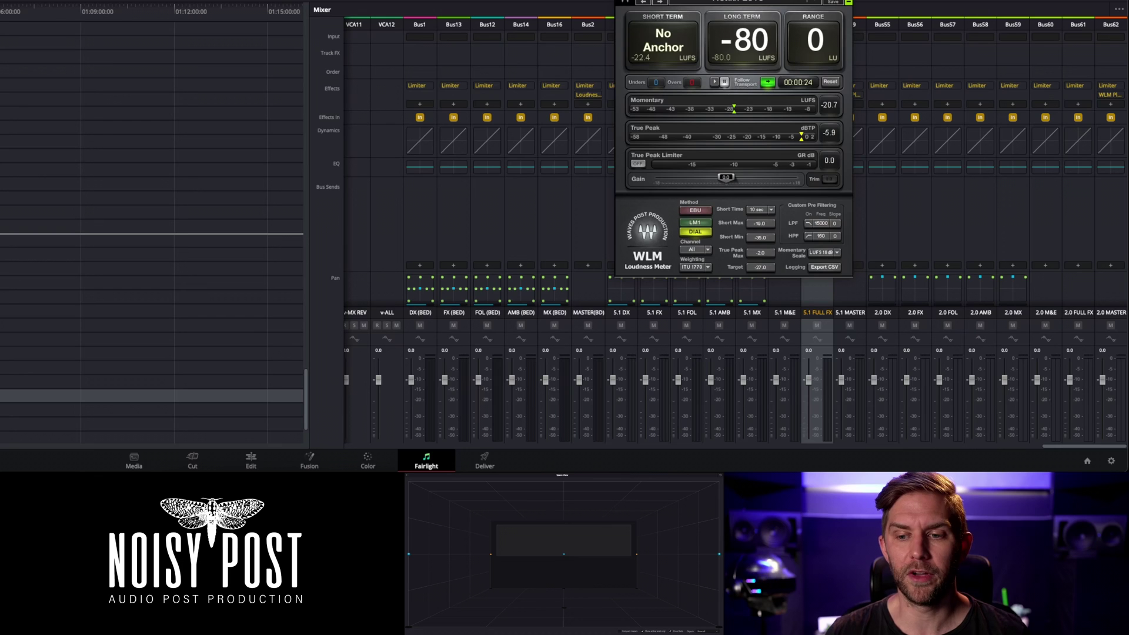
{"action": "left_click", "coordinate": [623, 1]}
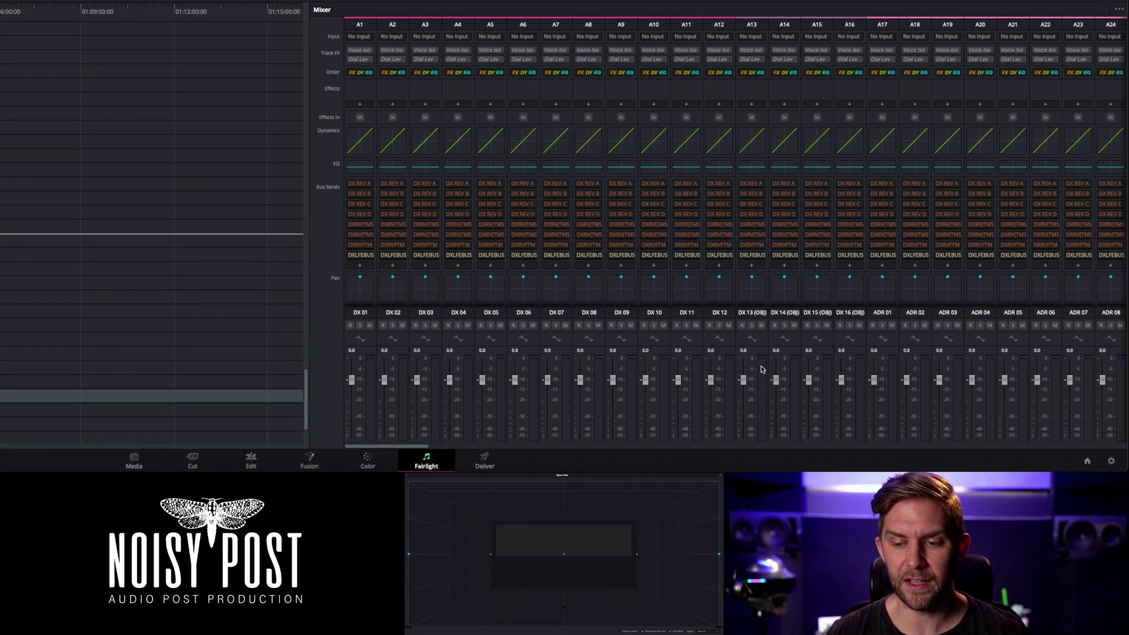
Step: Scroll the mixer to the track strips' Bus Outputs, VCA and Group rows
{"action": "scroll", "coordinate": [811, 262], "scroll_direction": "down", "scroll_amount": 3}
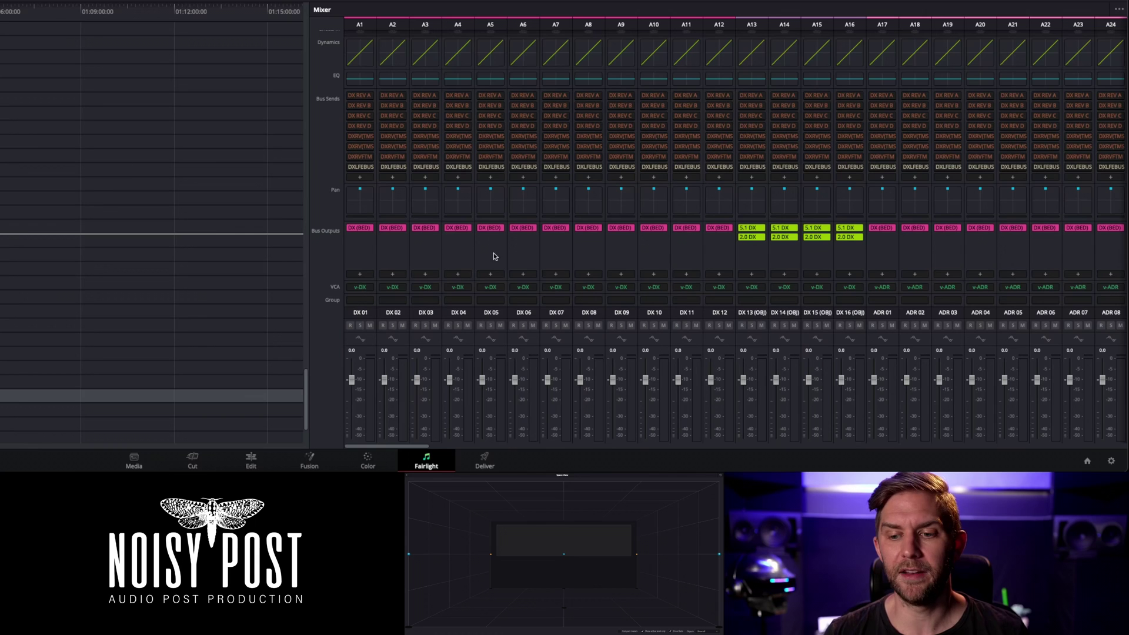
{"action": "left_click", "coordinate": [746, 263]}
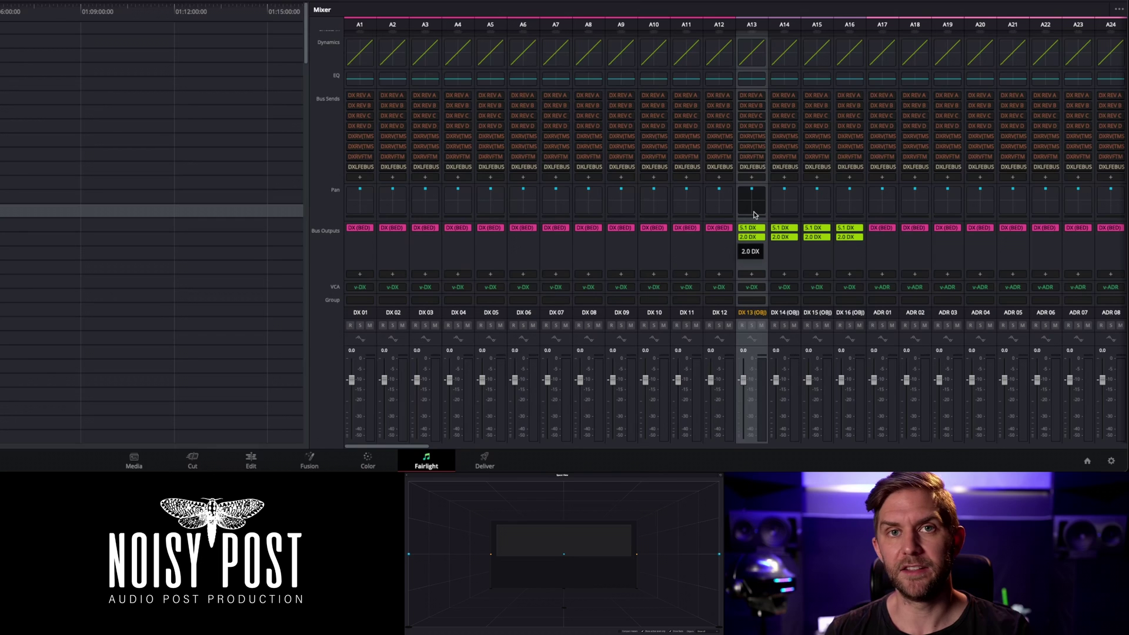
{"action": "left_click", "coordinate": [763, 233]}
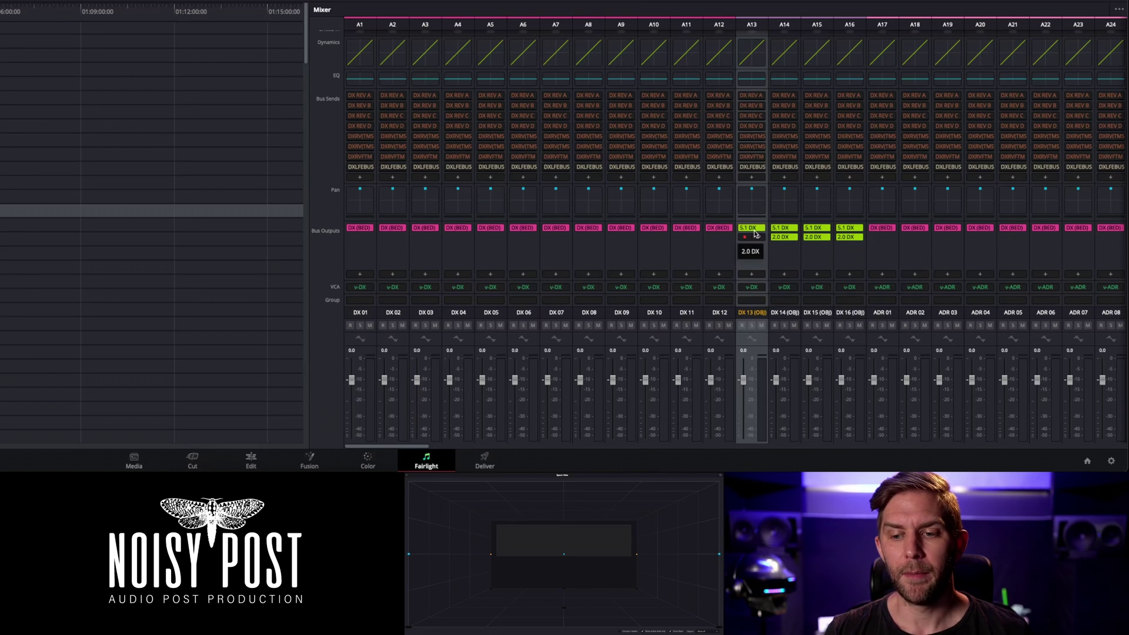
{"action": "left_click", "coordinate": [757, 243]}
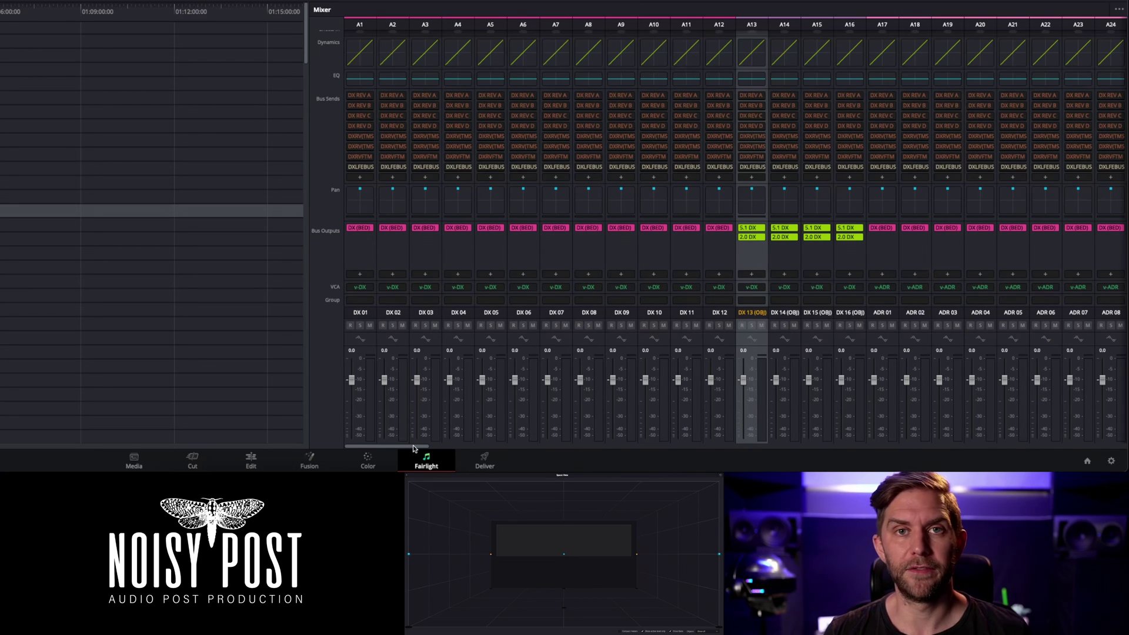
{"action": "left_click_drag", "start_coordinate": [405, 448], "coordinate": [1098, 445]}
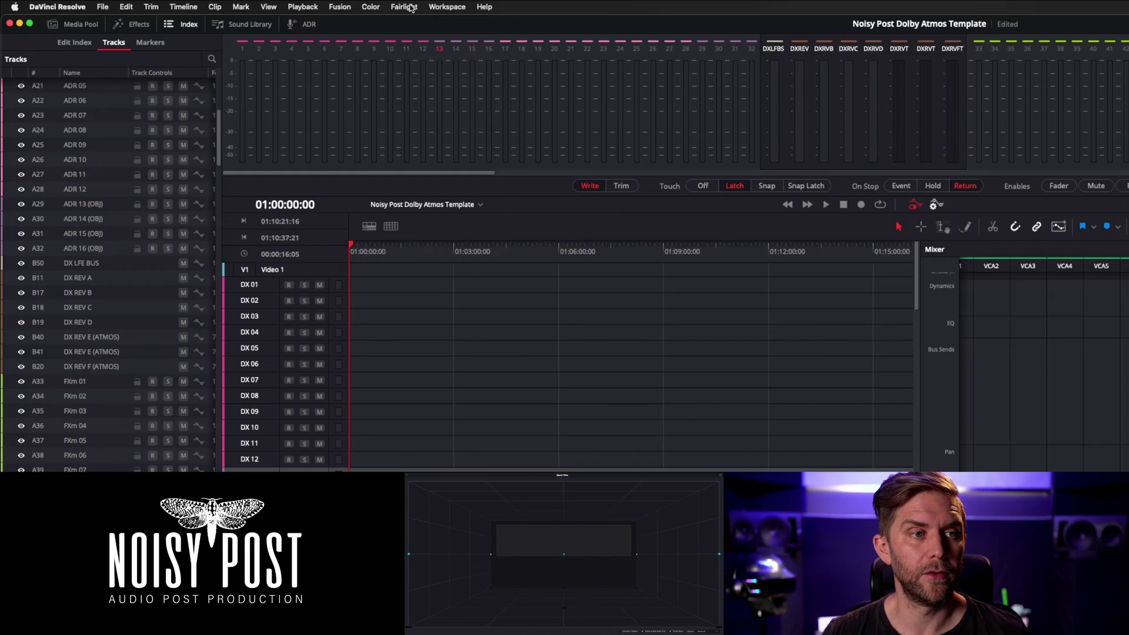
Step: Open Fairlight's Patch Input/Output window with Bus Out as the source type
{"action": "left_click", "coordinate": [248, 4]}
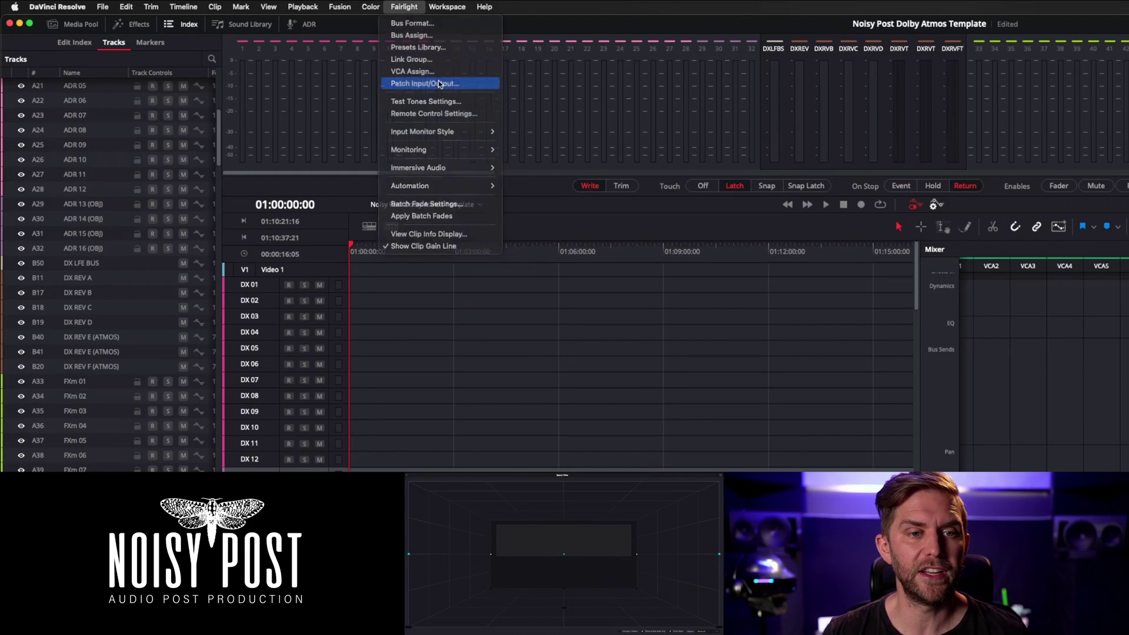
{"action": "left_click", "coordinate": [439, 84]}
{"action": "left_click", "coordinate": [720, 198]}
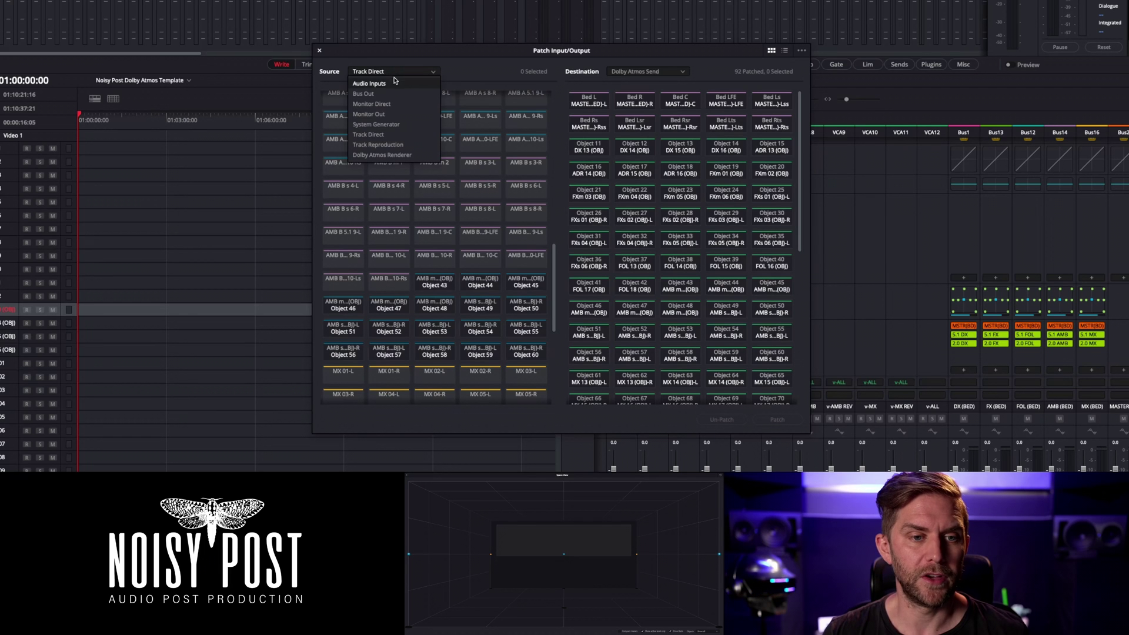
{"action": "left_click", "coordinate": [393, 93]}
{"action": "left_click_drag", "start_coordinate": [553, 221], "coordinate": [551, 330]}
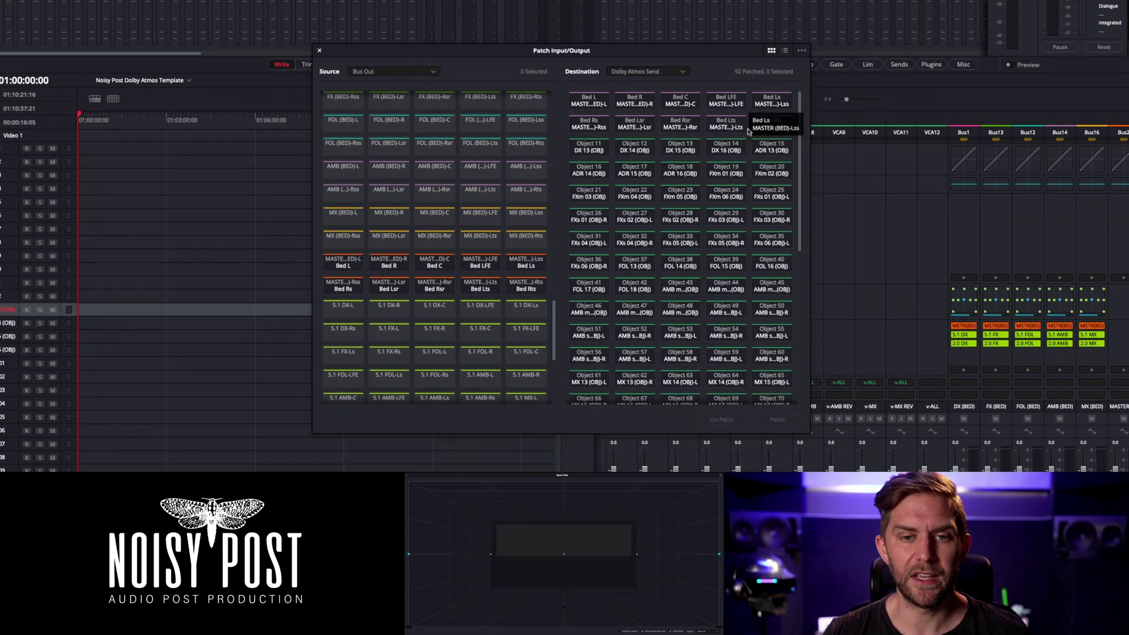
Step: Switch patch sources back to Track Direct and scroll the Dolby Atmos Send destinations
{"action": "left_click", "coordinate": [393, 73]}
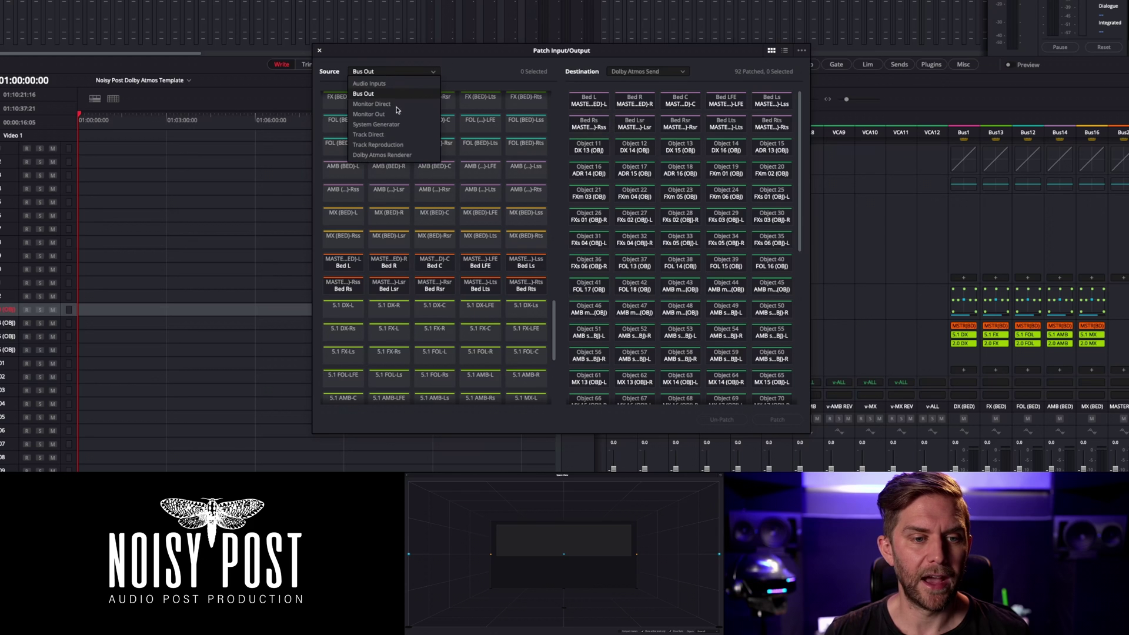
{"action": "left_click", "coordinate": [393, 135]}
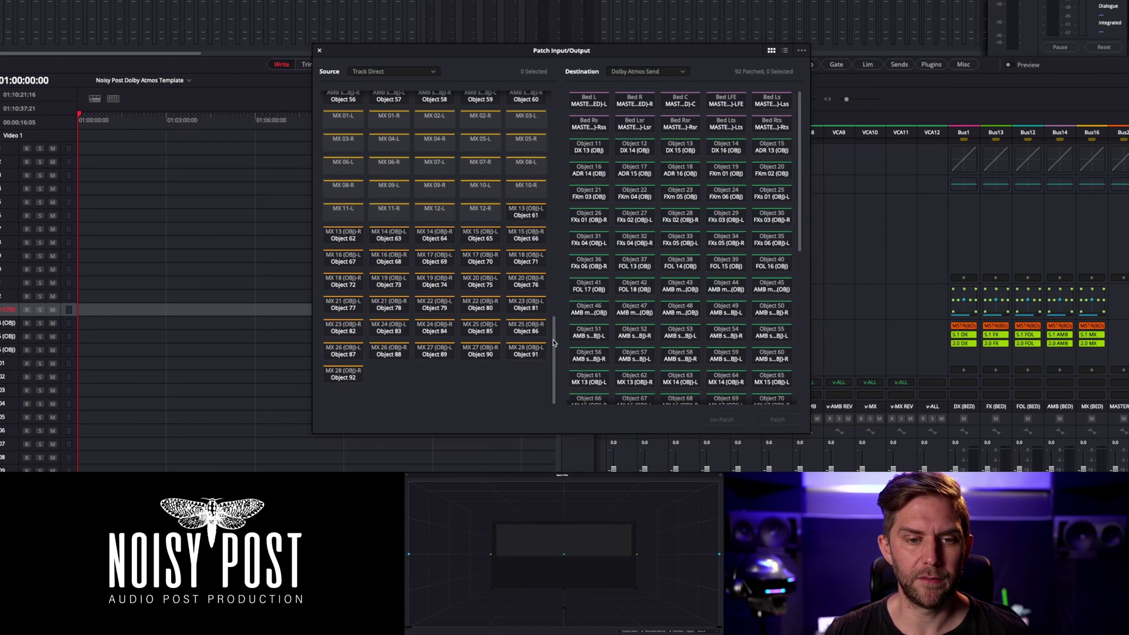
{"action": "left_click_drag", "start_coordinate": [554, 342], "coordinate": [546, 103]}
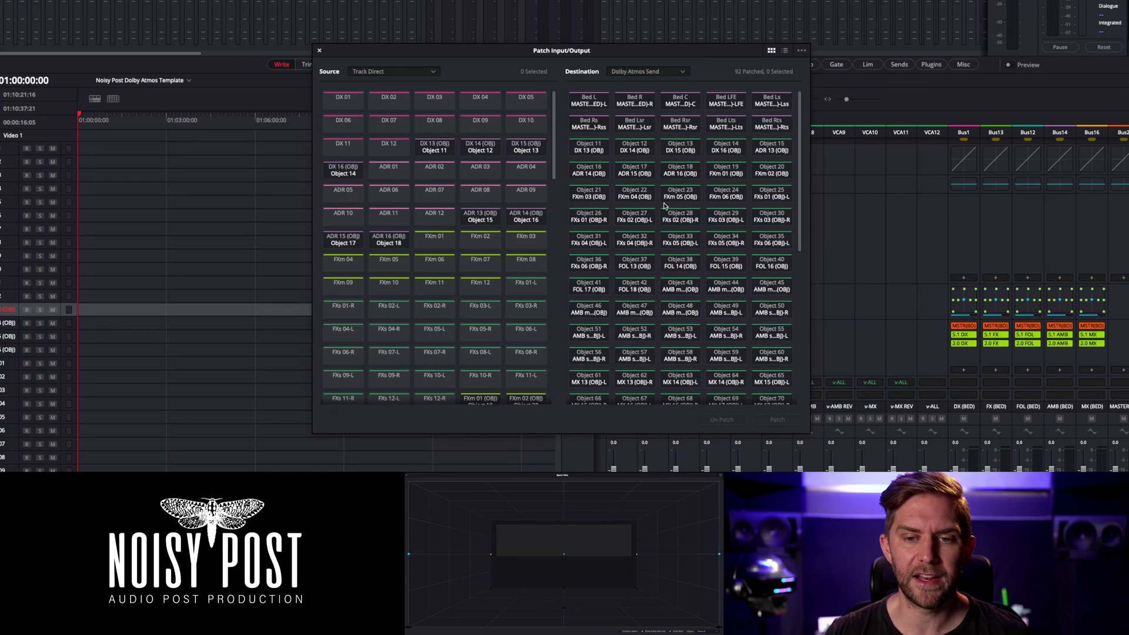
{"action": "left_click_drag", "start_coordinate": [799, 175], "coordinate": [808, 312]}
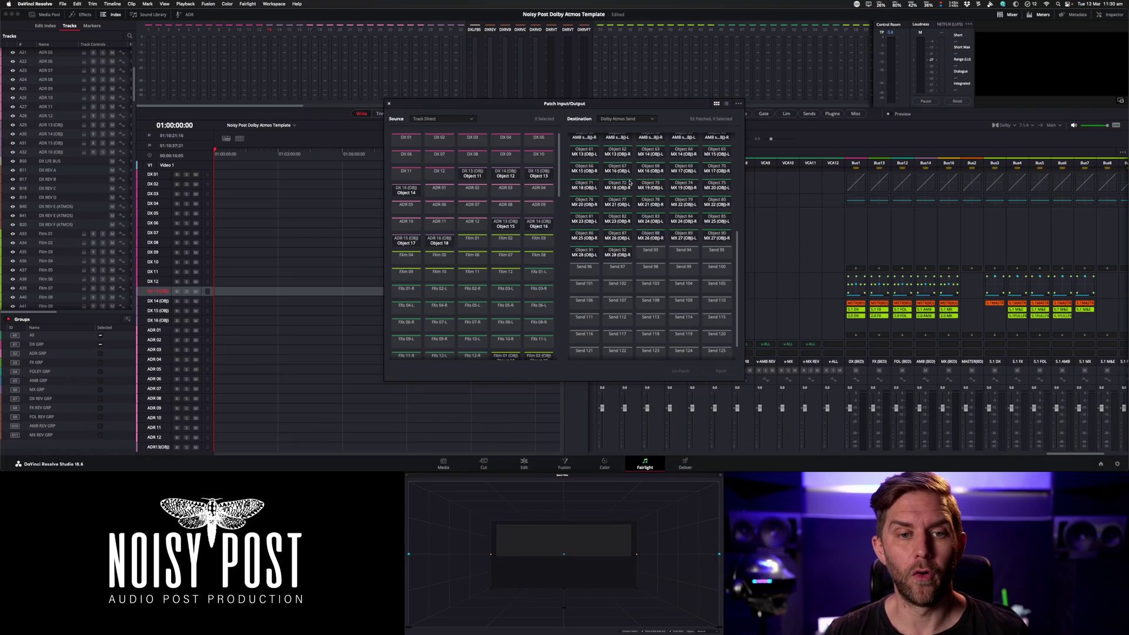
Step: Close the patch window and inspect the FXm06(OBJ) and FXs 01 (OBJ) strips
{"action": "left_click", "coordinate": [391, 104]}
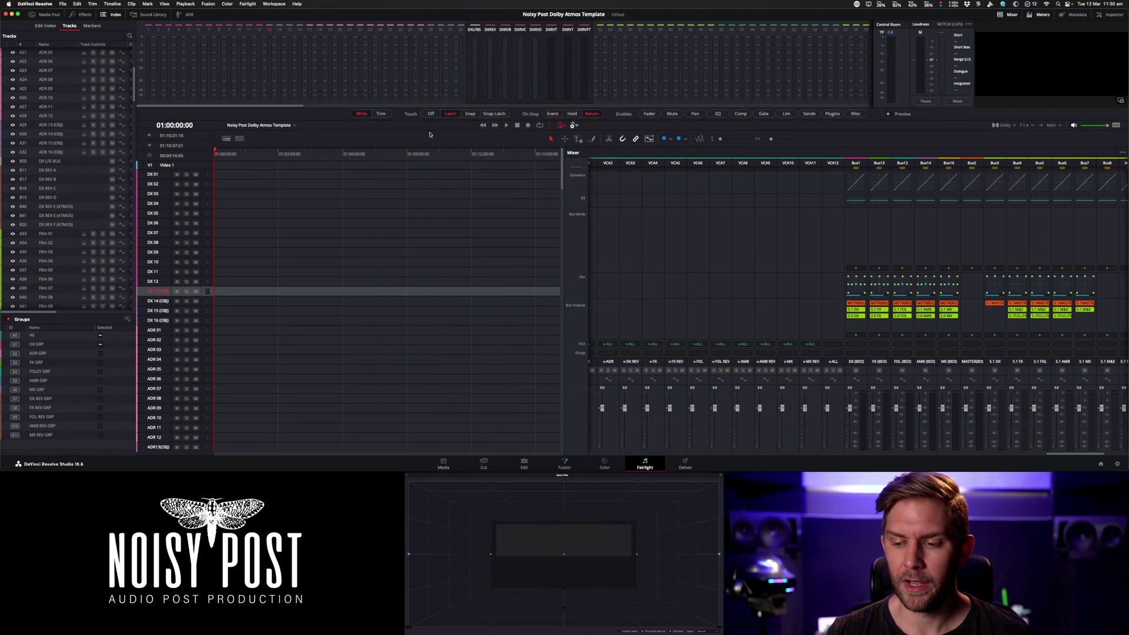
{"action": "left_click_drag", "start_coordinate": [1062, 456], "coordinate": [623, 462]}
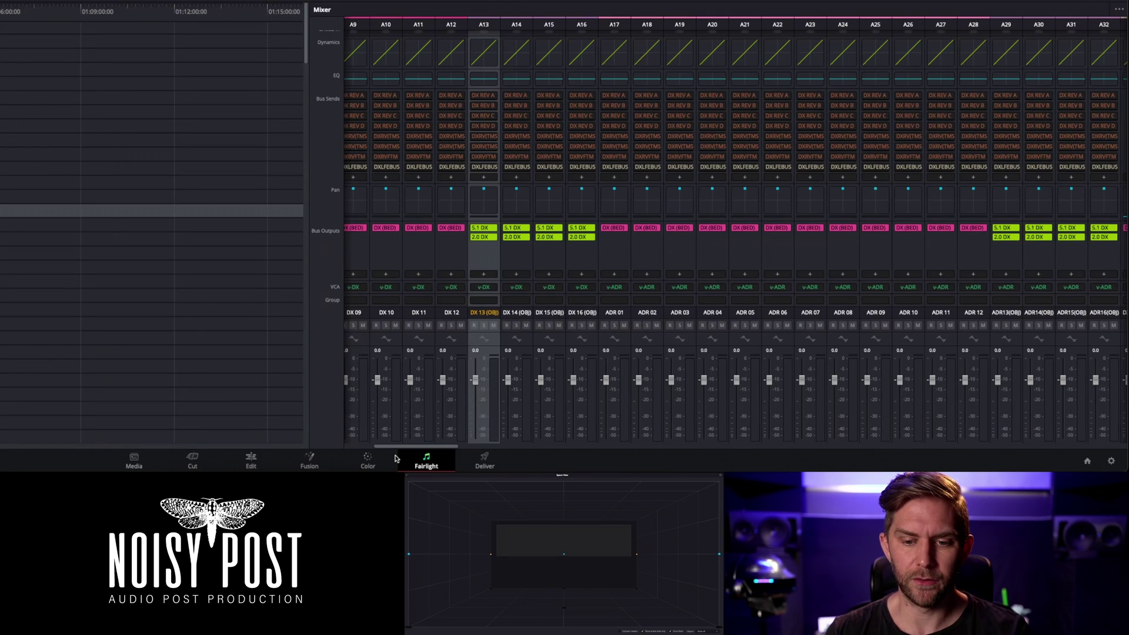
{"action": "left_click_drag", "start_coordinate": [395, 459], "coordinate": [582, 448]}
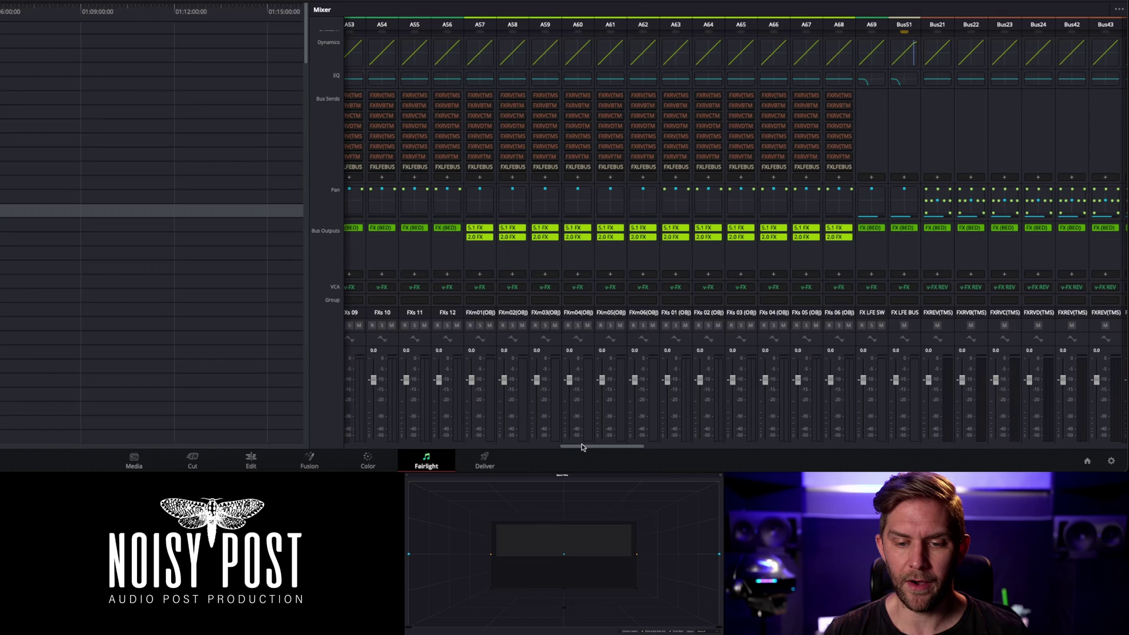
{"action": "left_click", "coordinate": [639, 253]}
{"action": "left_click", "coordinate": [684, 258]}
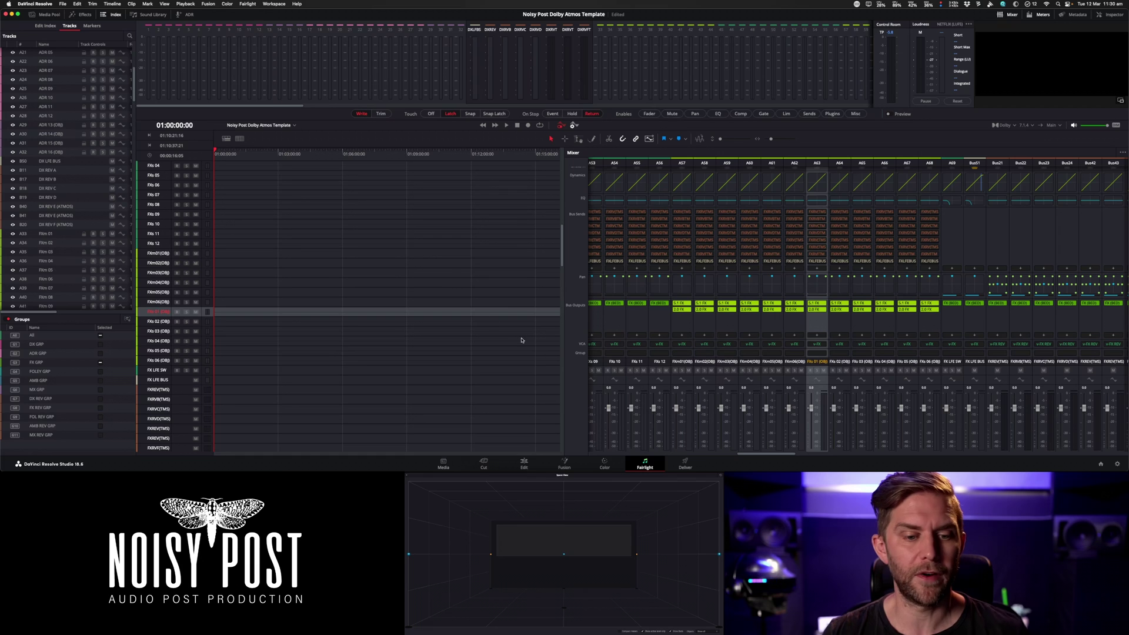
{"action": "left_click_drag", "start_coordinate": [758, 456], "coordinate": [781, 455]}
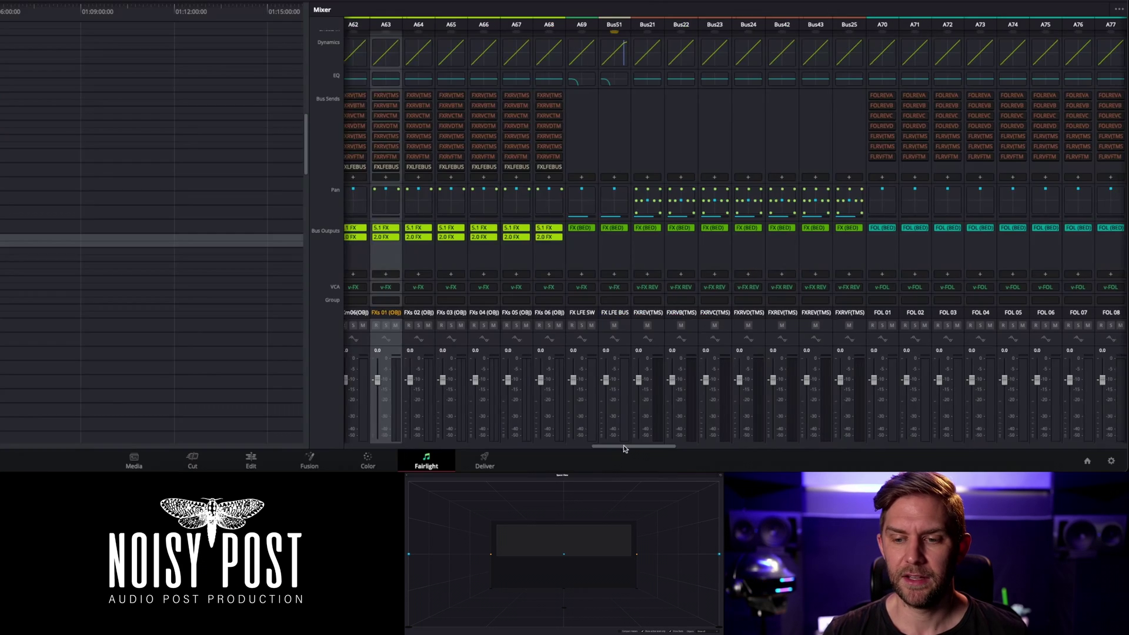
{"action": "left_click_drag", "start_coordinate": [624, 449], "coordinate": [698, 455]}
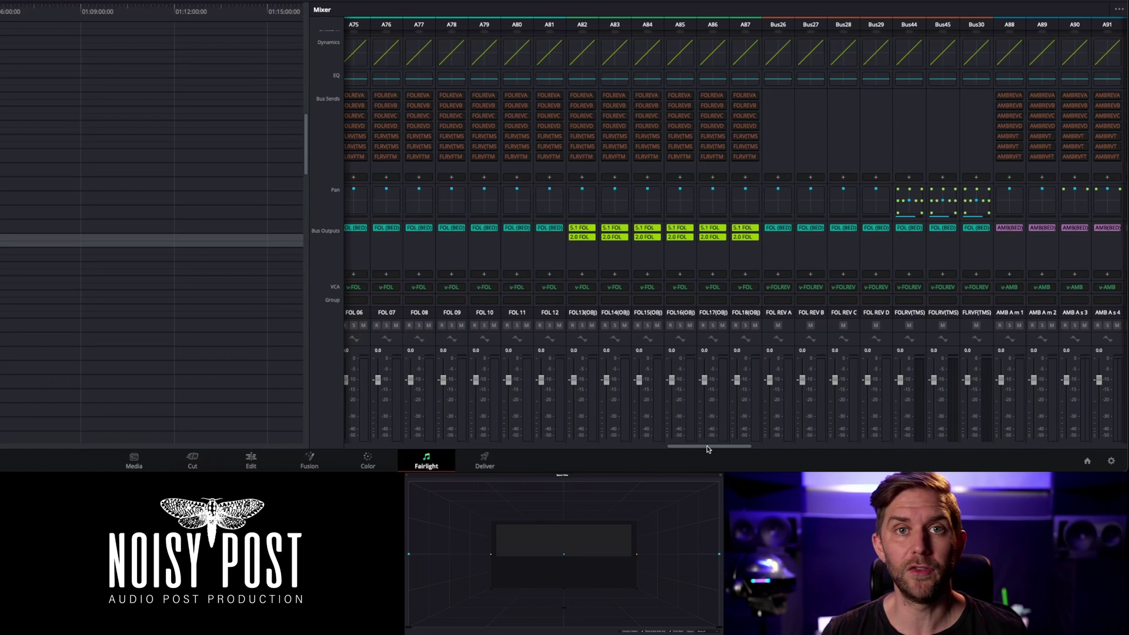
{"action": "left_click_drag", "start_coordinate": [707, 449], "coordinate": [823, 450]}
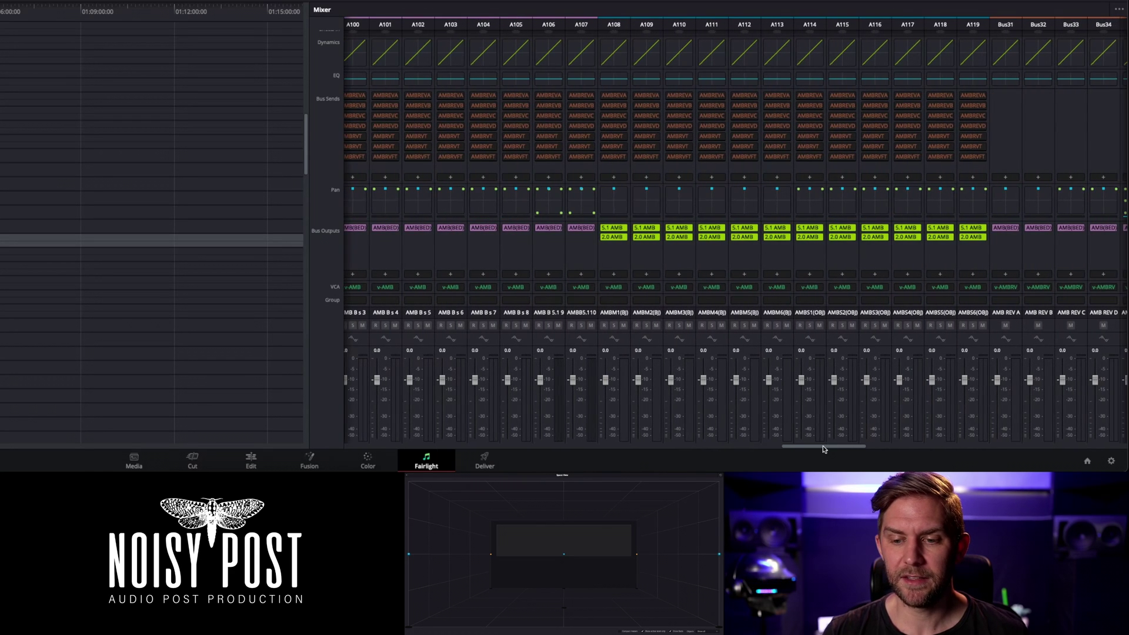
{"action": "left_click", "coordinate": [609, 263]}
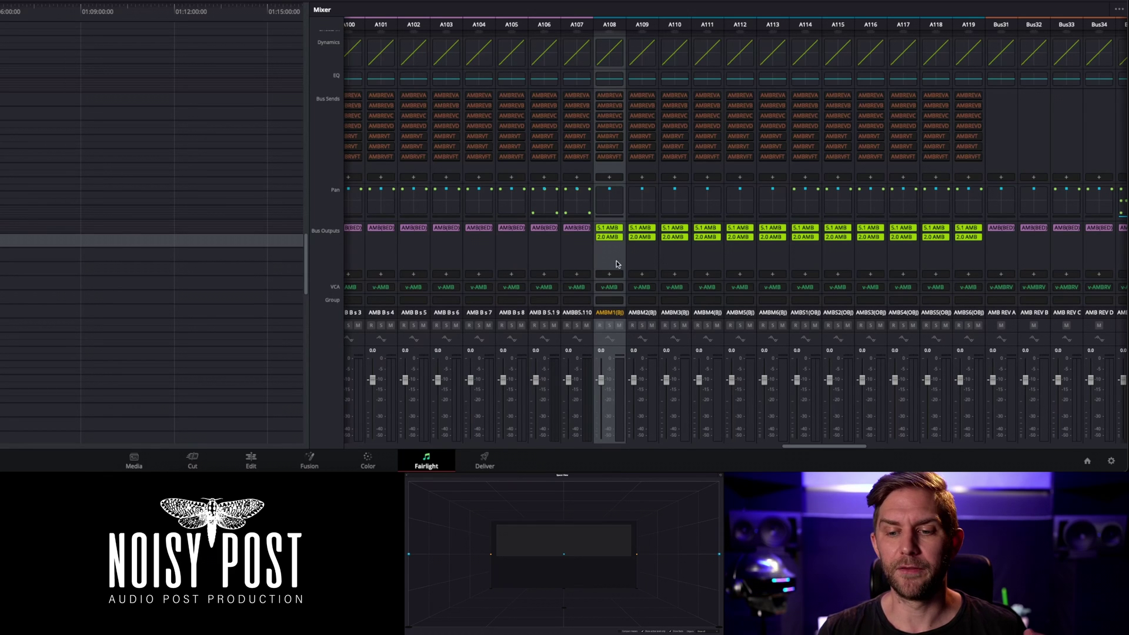
{"action": "left_click", "coordinate": [768, 265]}
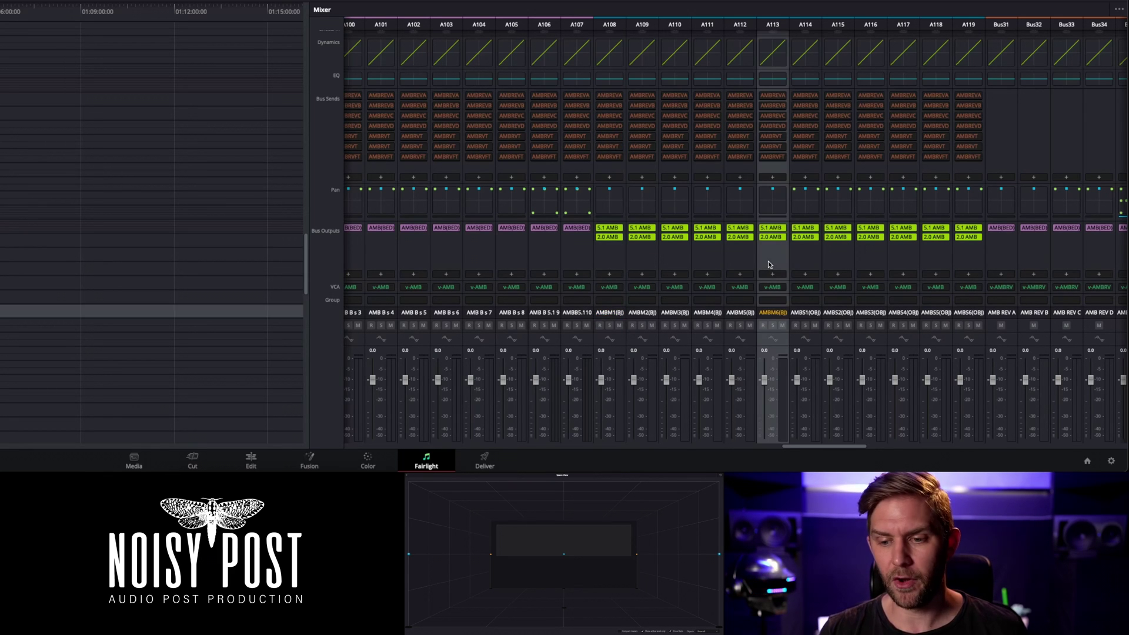
{"action": "left_click", "coordinate": [809, 266]}
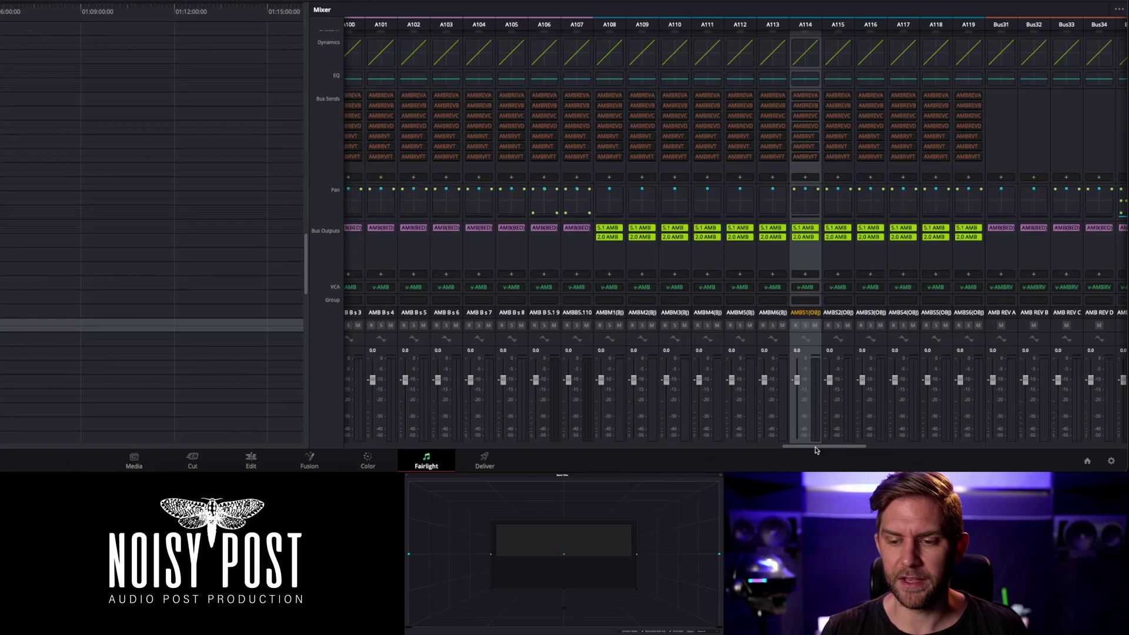
{"action": "scroll", "coordinate": [922, 438], "scroll_direction": "left", "scroll_amount": 5}
{"action": "scroll", "coordinate": [921, 439], "scroll_direction": "right", "scroll_amount": 5}
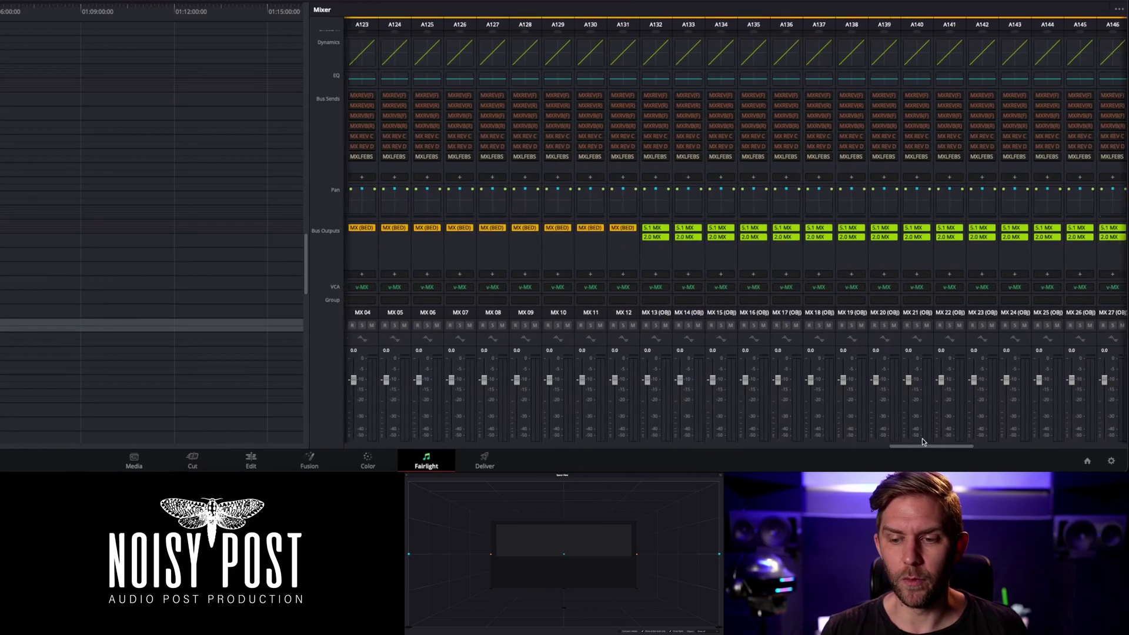
{"action": "scroll", "coordinate": [922, 439], "scroll_direction": "right", "scroll_amount": 3}
{"action": "left_click", "coordinate": [557, 256]}
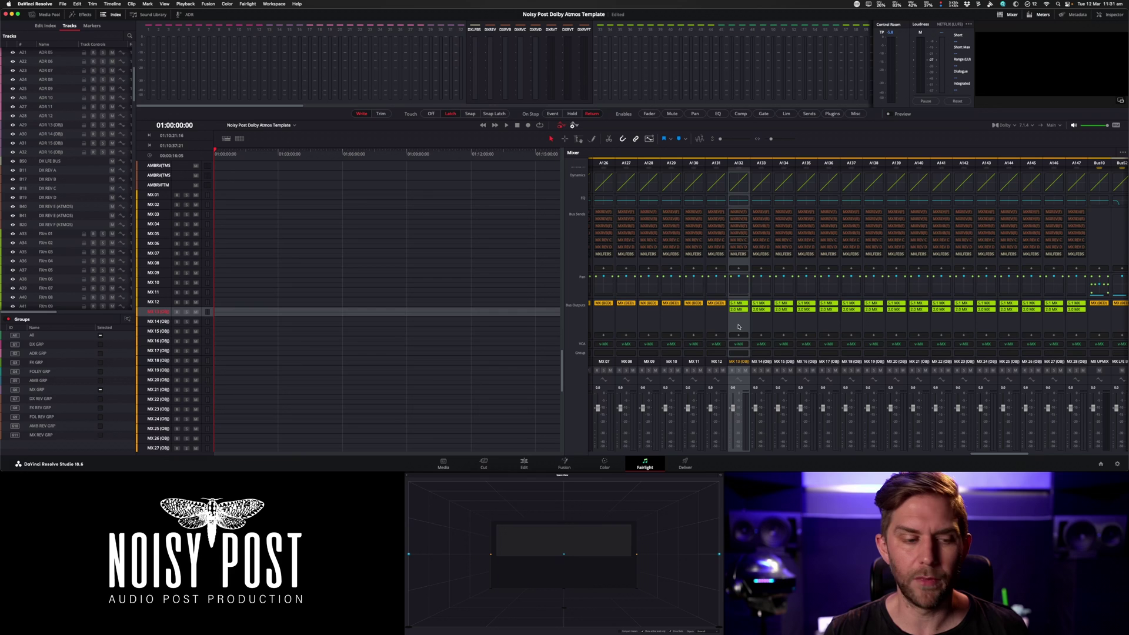
{"action": "right_click", "coordinate": [162, 315]}
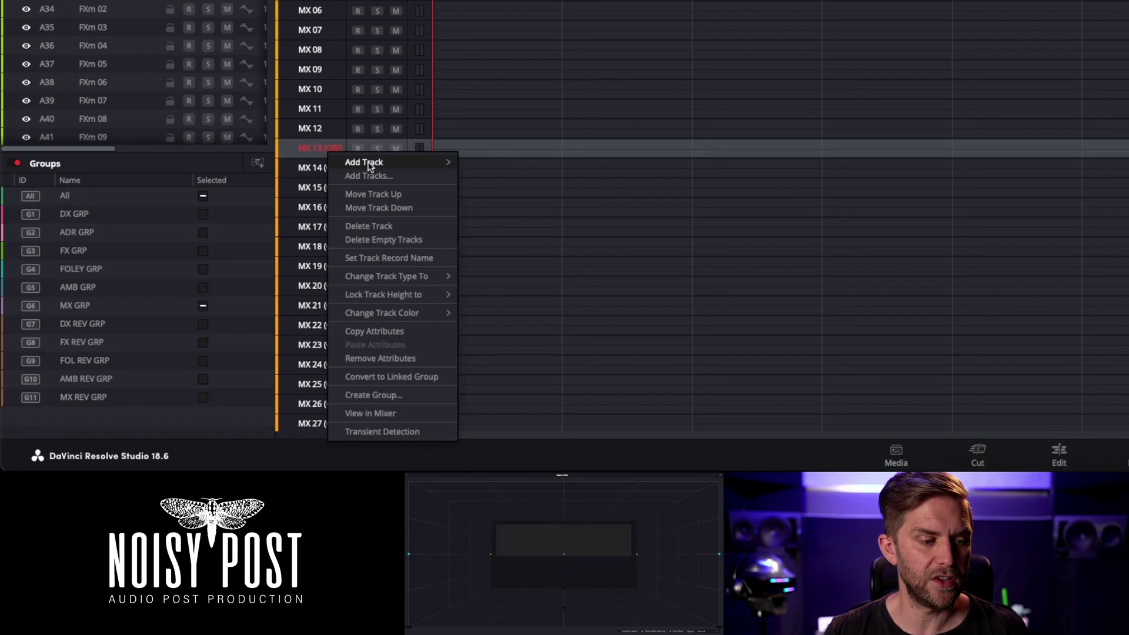
{"action": "mouse_move", "coordinate": [406, 276]}
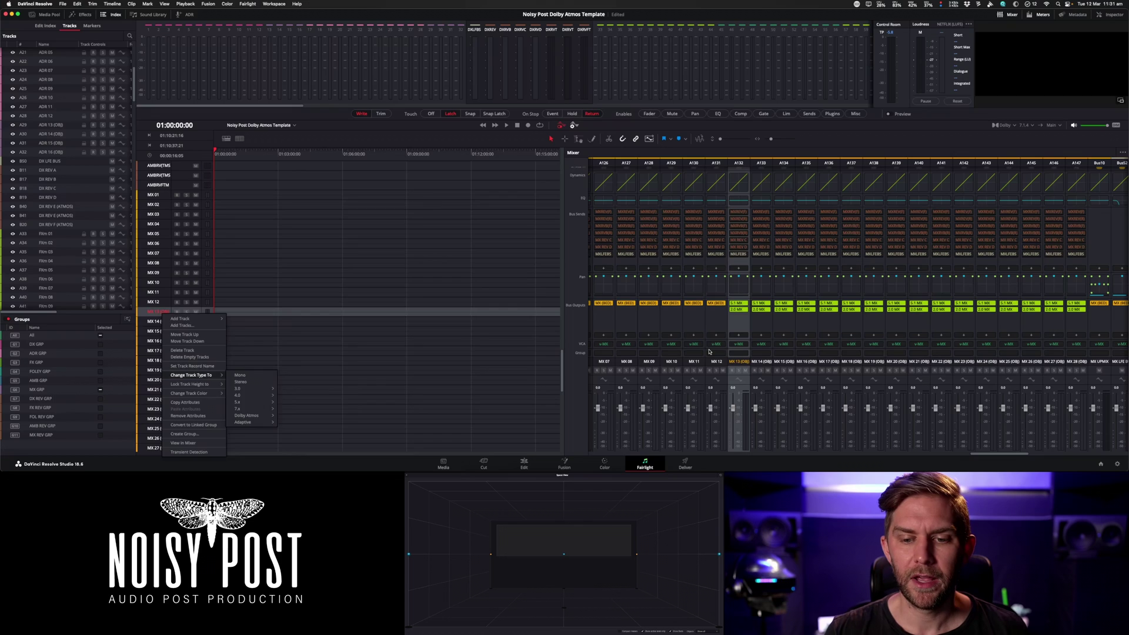
{"action": "left_click", "coordinate": [736, 321]}
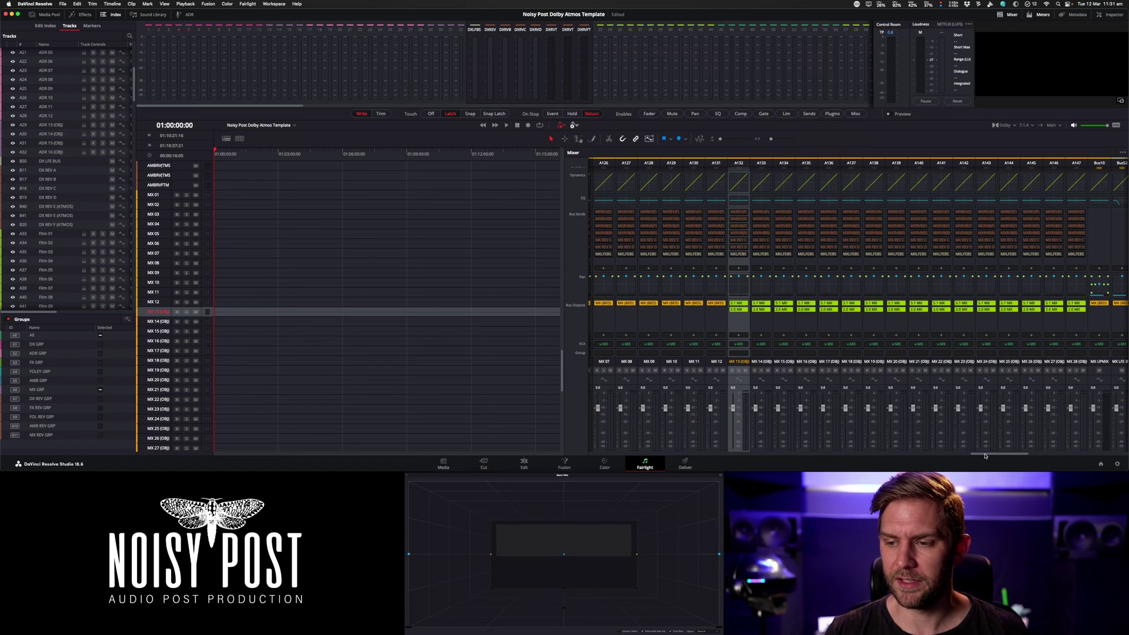
{"action": "left_click_drag", "start_coordinate": [985, 455], "coordinate": [1034, 455]}
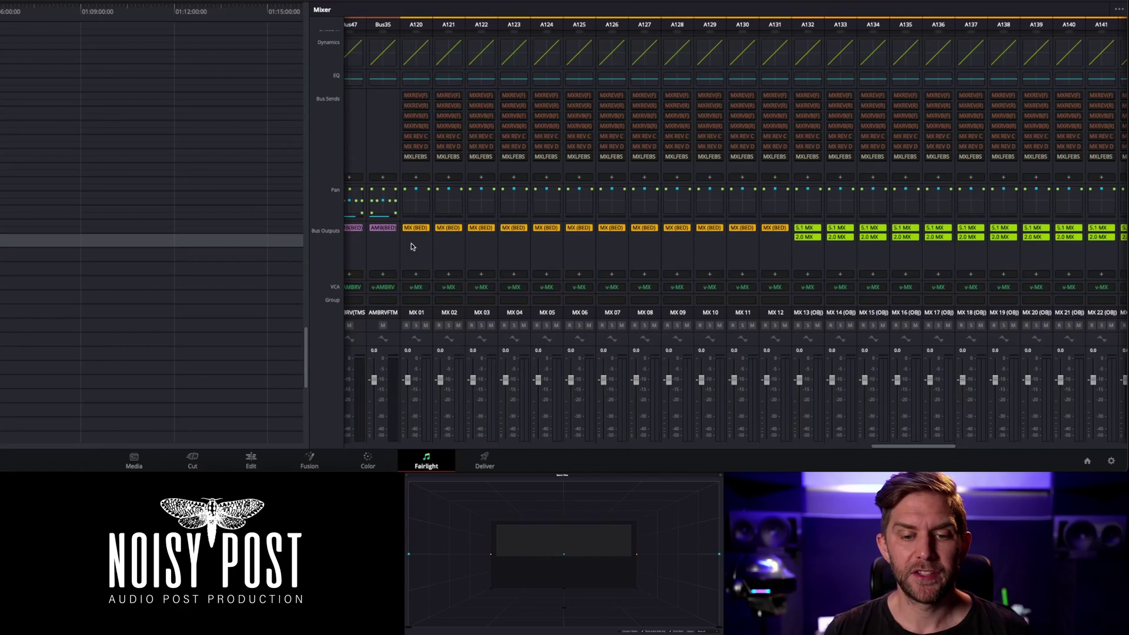
{"action": "left_click", "coordinate": [413, 242]}
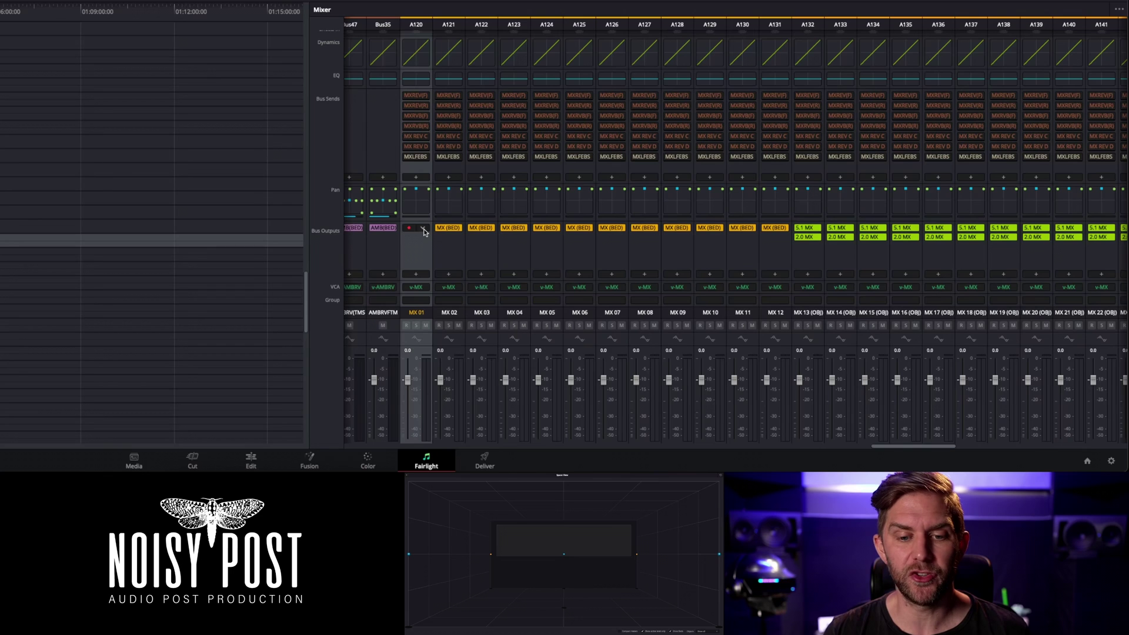
Step: Check MX 01's bus routing, then open the Penteo Pro+ plugin on MX UPMIX
{"action": "left_click", "coordinate": [424, 229]}
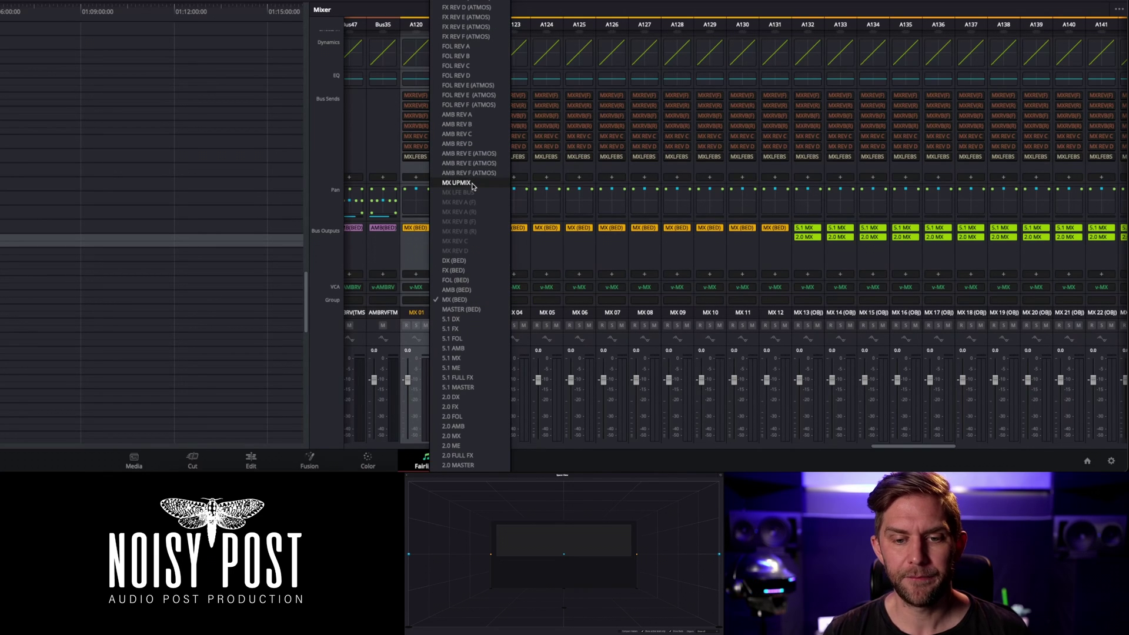
{"action": "left_click", "coordinate": [420, 263]}
{"action": "left_click_drag", "start_coordinate": [876, 448], "coordinate": [944, 447]}
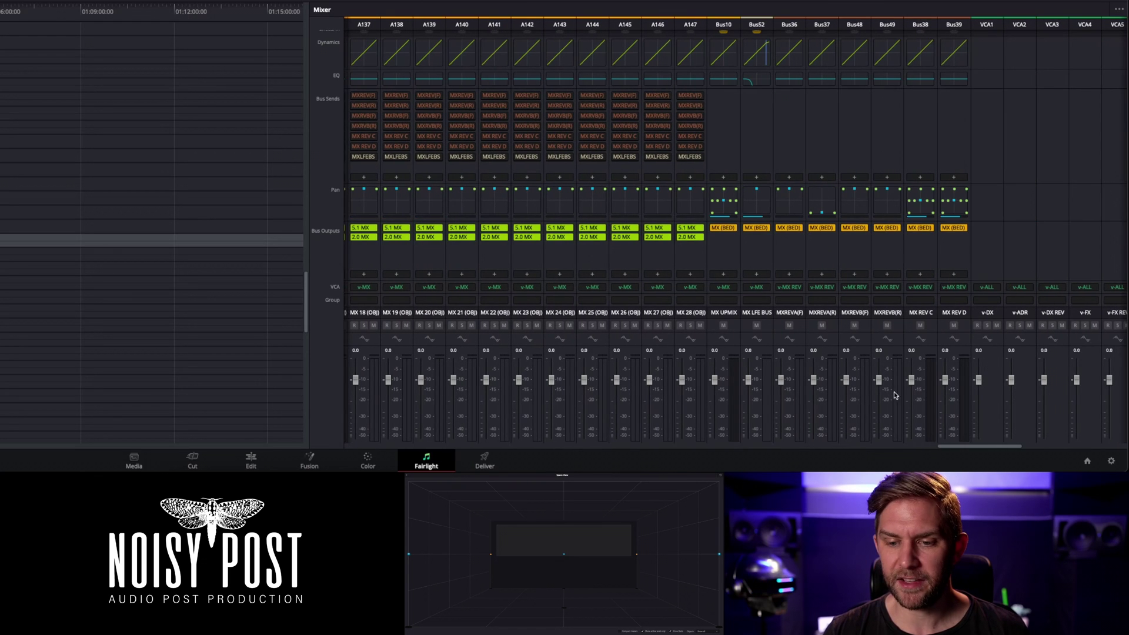
{"action": "left_click", "coordinate": [718, 248]}
{"action": "scroll", "coordinate": [717, 111], "scroll_direction": "up", "scroll_amount": 3}
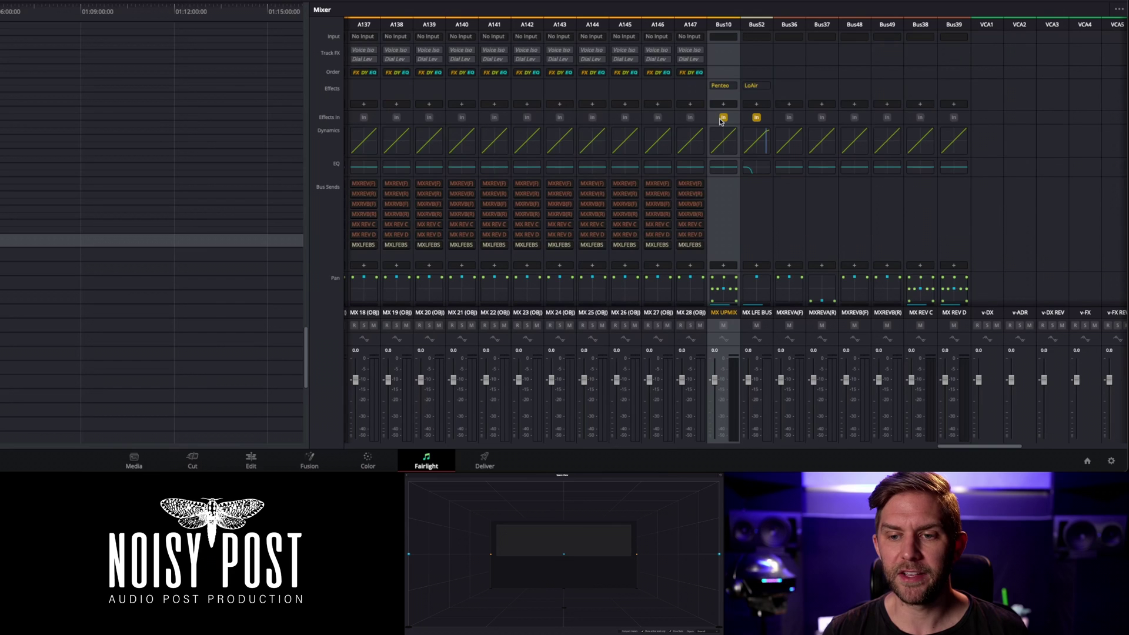
{"action": "left_click", "coordinate": [723, 87]}
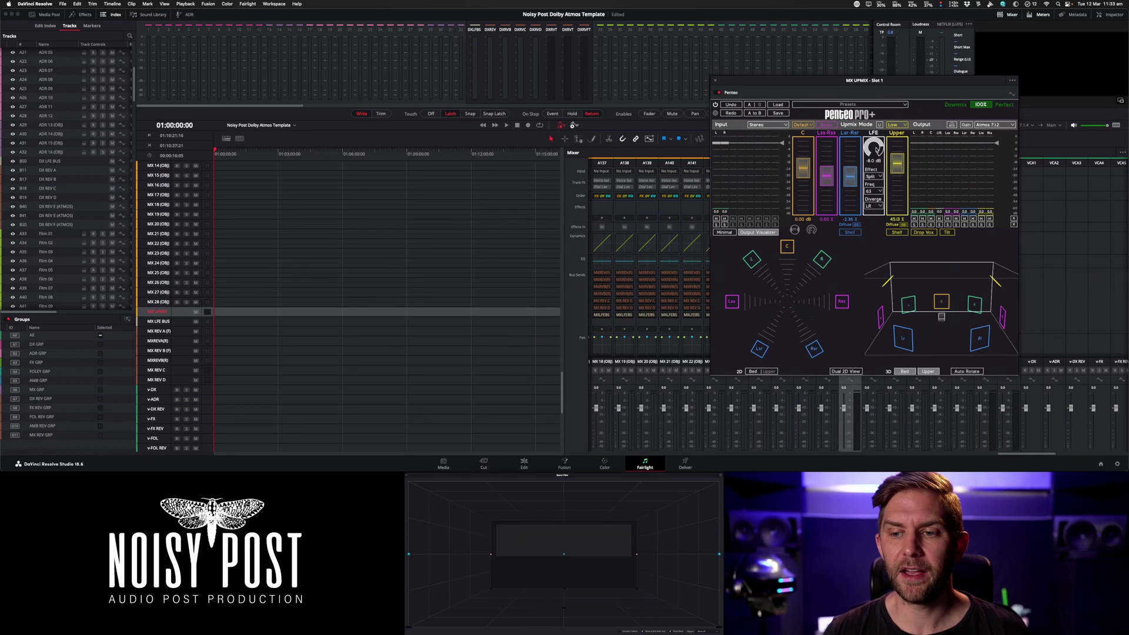
Step: Close Penteo Pro+ and mark an in/out range from the start to 01:06:48:16
{"action": "left_click", "coordinate": [715, 81]}
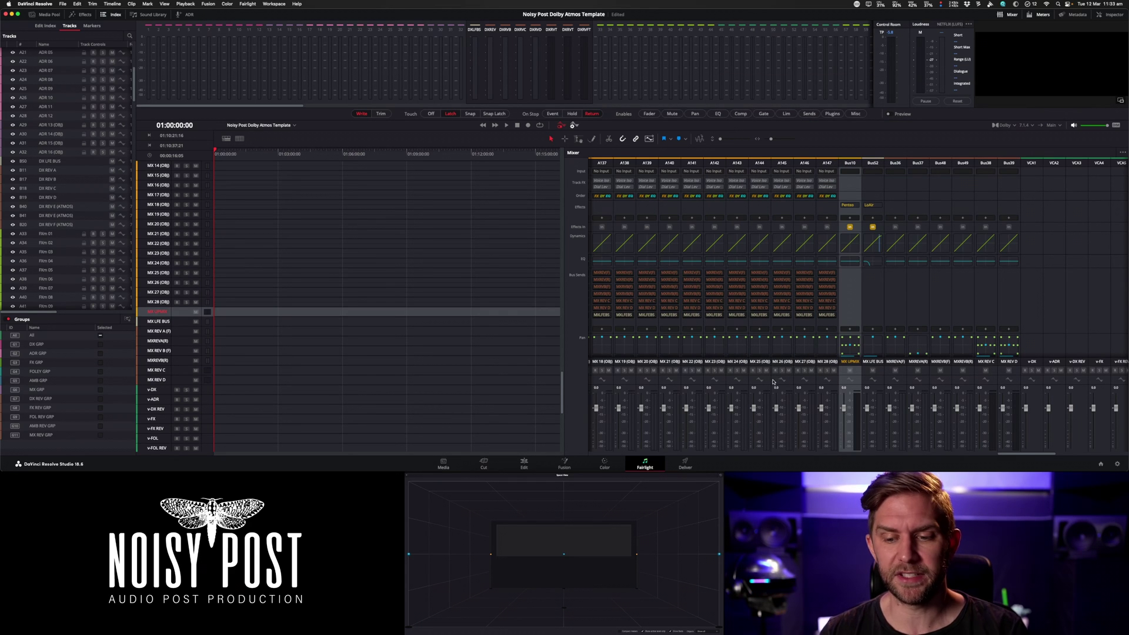
{"action": "scroll", "coordinate": [776, 366], "scroll_direction": "left", "scroll_amount": 10}
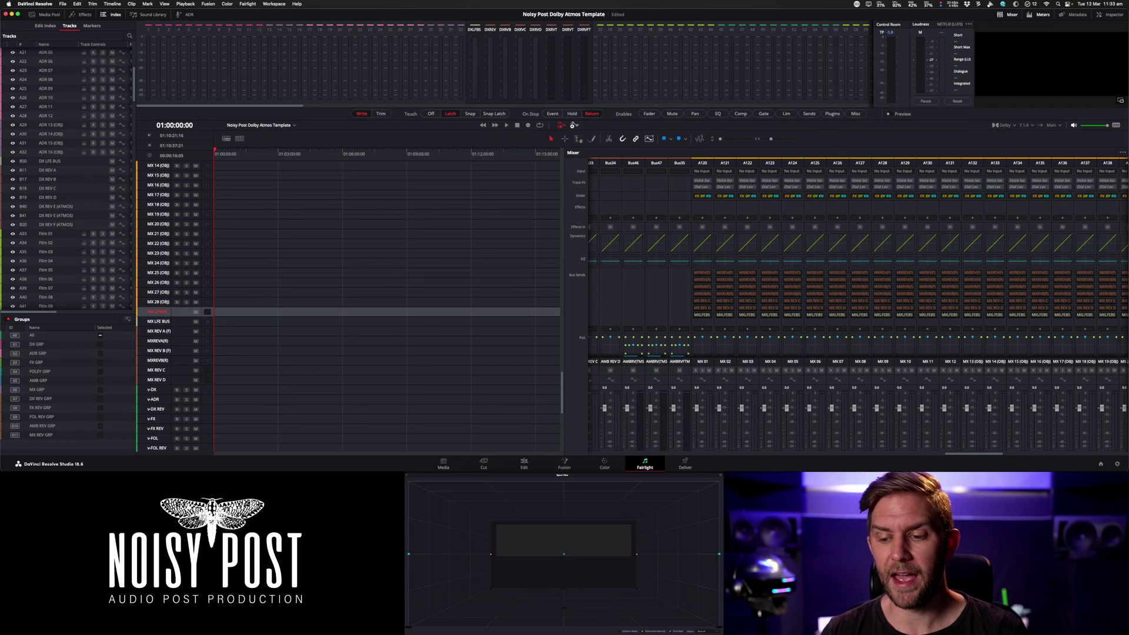
{"action": "left_click_drag", "start_coordinate": [970, 454], "coordinate": [1030, 453]}
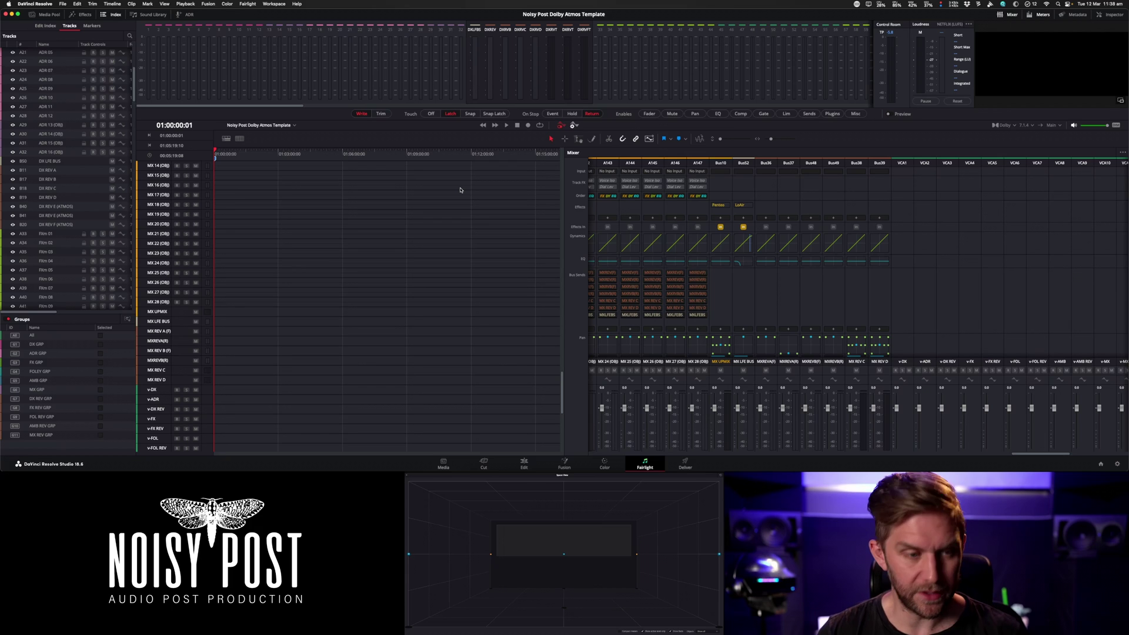
{"action": "key", "text": "i"}
{"action": "left_click", "coordinate": [360, 154]}
{"action": "key", "text": "o"}
{"action": "left_click", "coordinate": [247, 5]}
{"action": "mouse_move", "coordinate": [279, 106]}
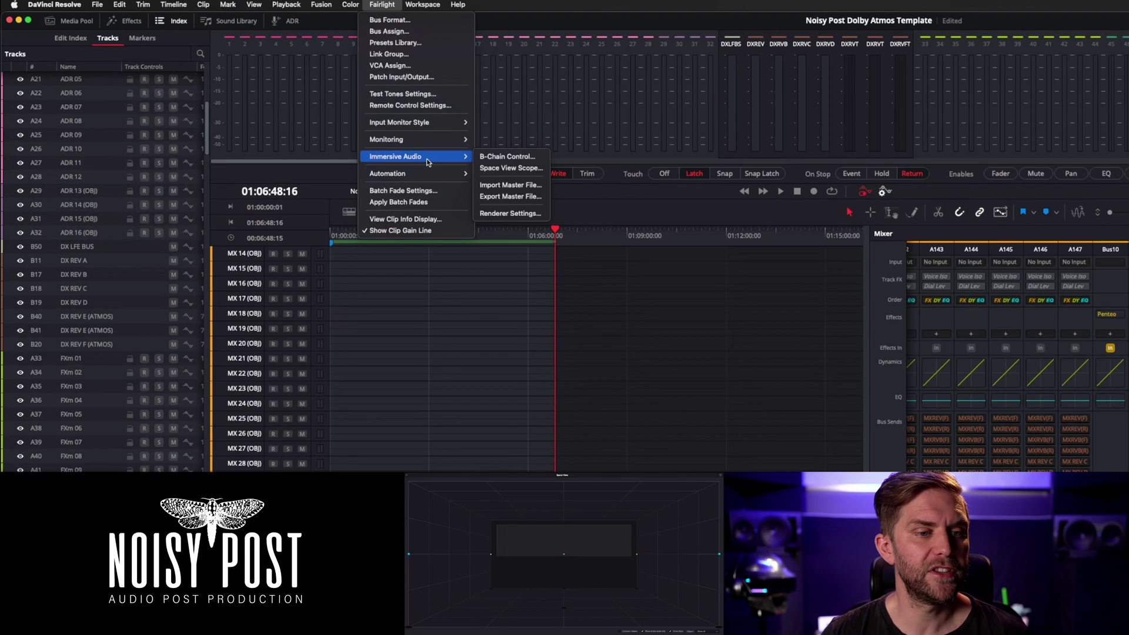
{"action": "left_click", "coordinate": [510, 197]}
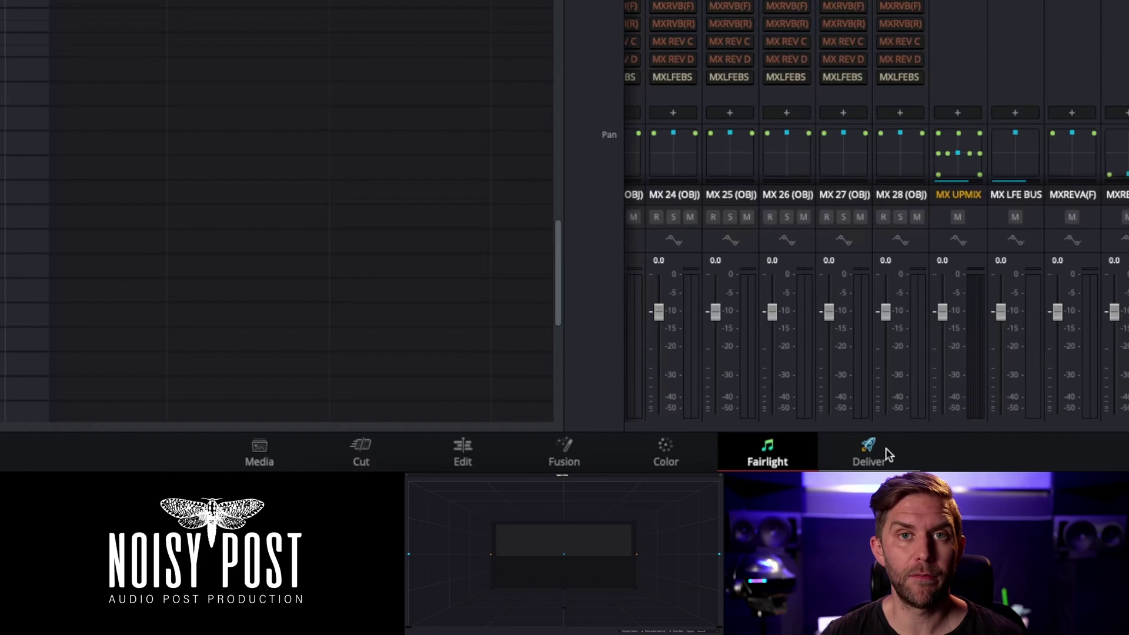
{"action": "left_click", "coordinate": [694, 461]}
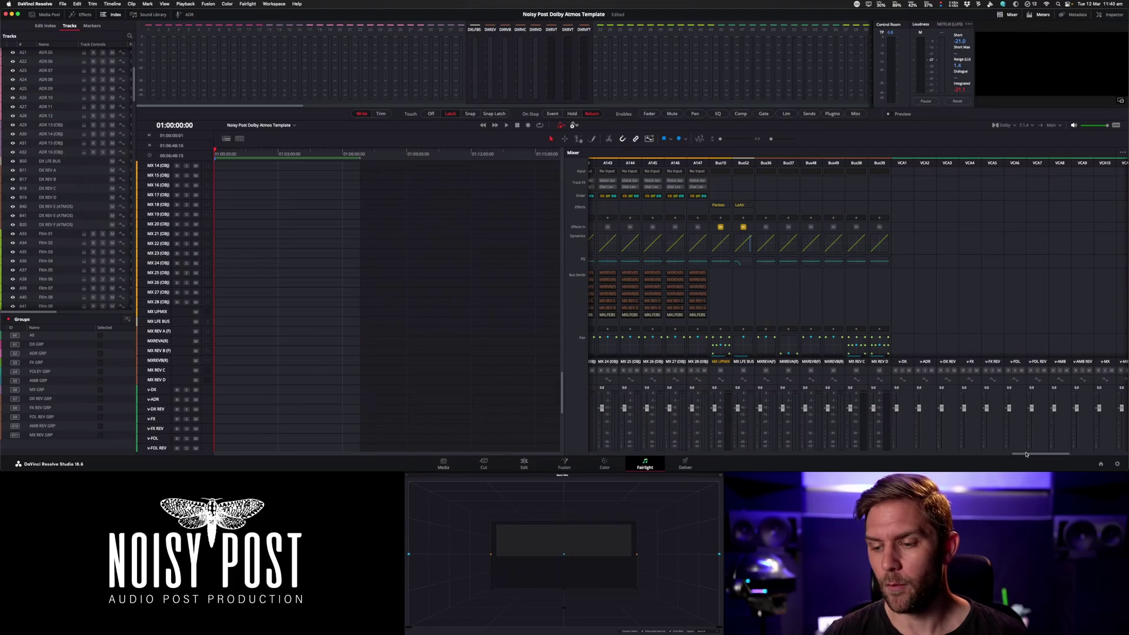
{"action": "scroll", "coordinate": [783, 397], "scroll_direction": "right", "scroll_amount": 10}
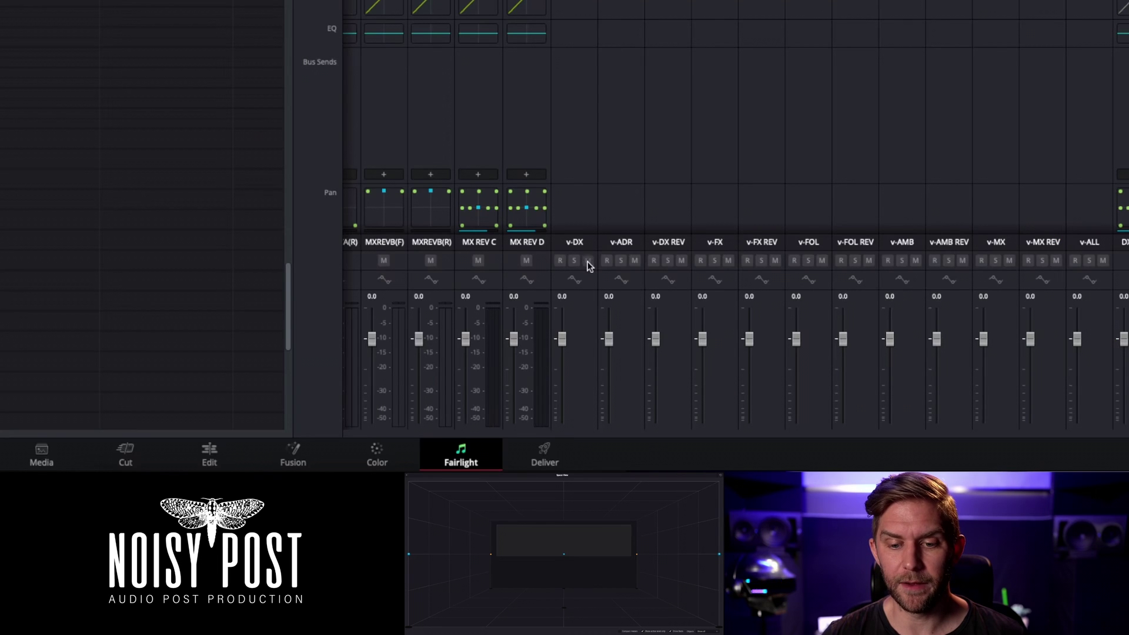
Step: Mute the v-DX and v-DX REV VCAs and review the Immersive Audio menu
{"action": "left_click", "coordinate": [705, 370]}
{"action": "left_click", "coordinate": [681, 261]}
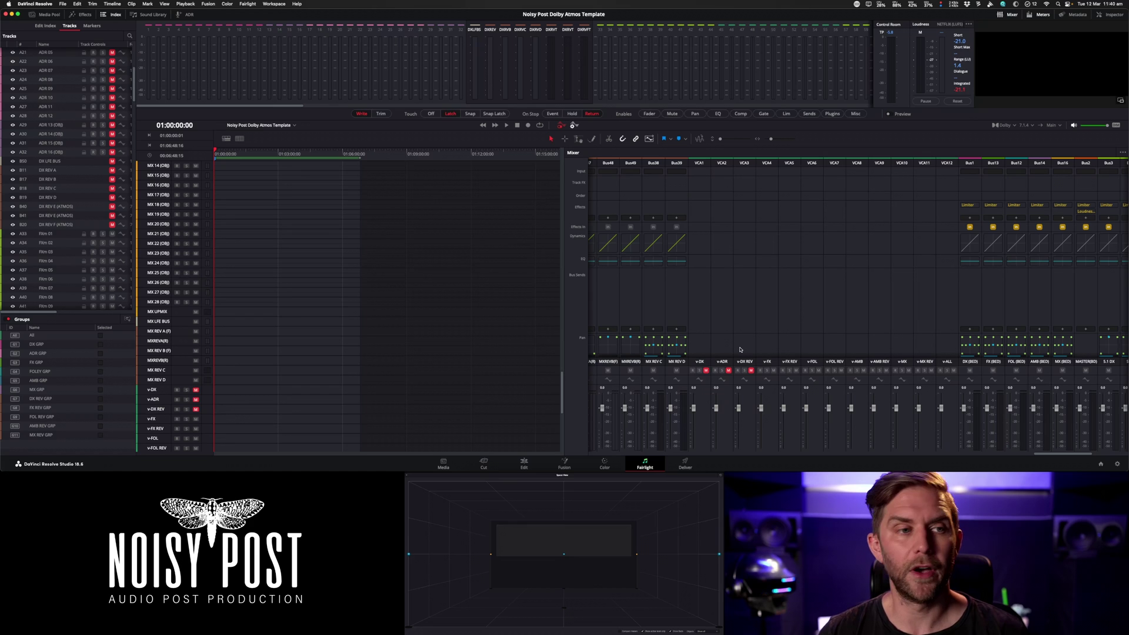
{"action": "left_click", "coordinate": [247, 4]}
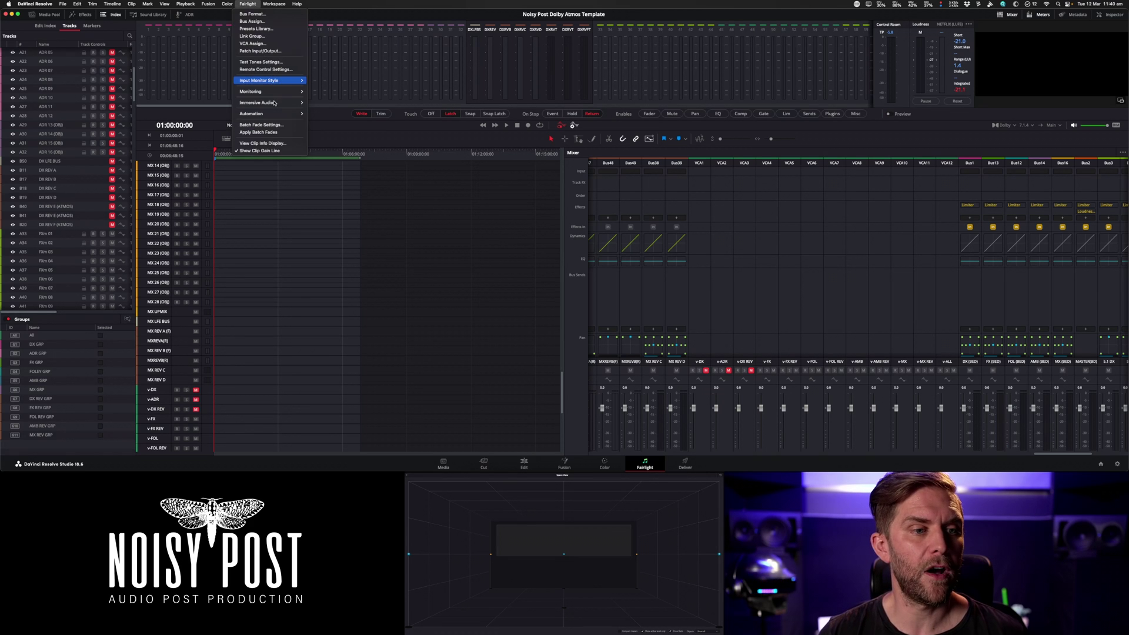
{"action": "mouse_move", "coordinate": [277, 102]}
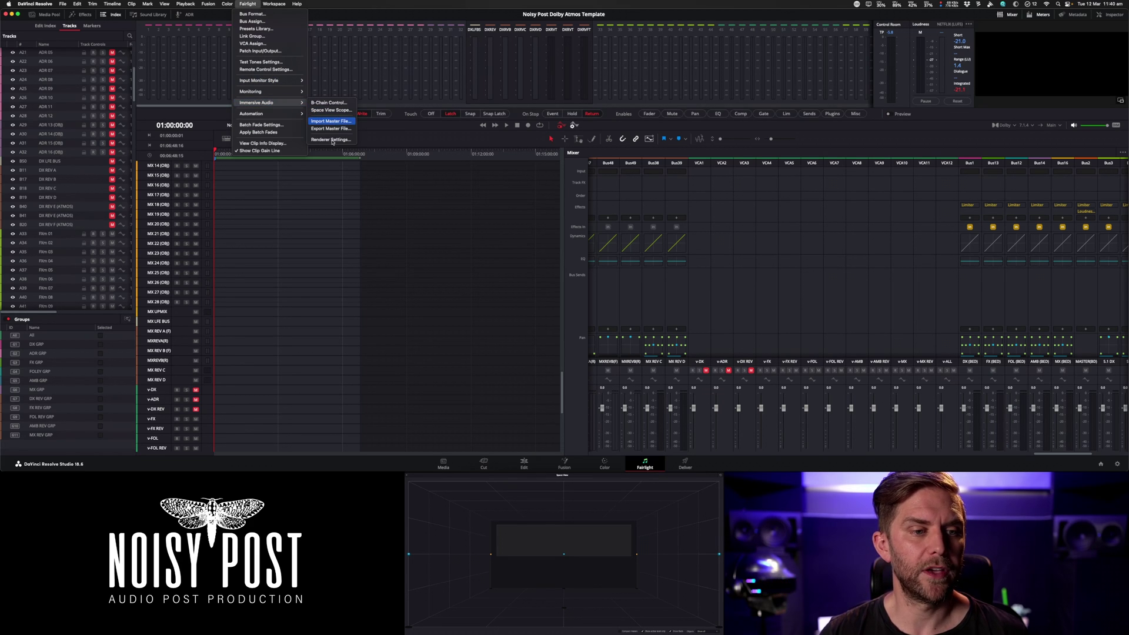
{"action": "left_click", "coordinate": [455, 140]}
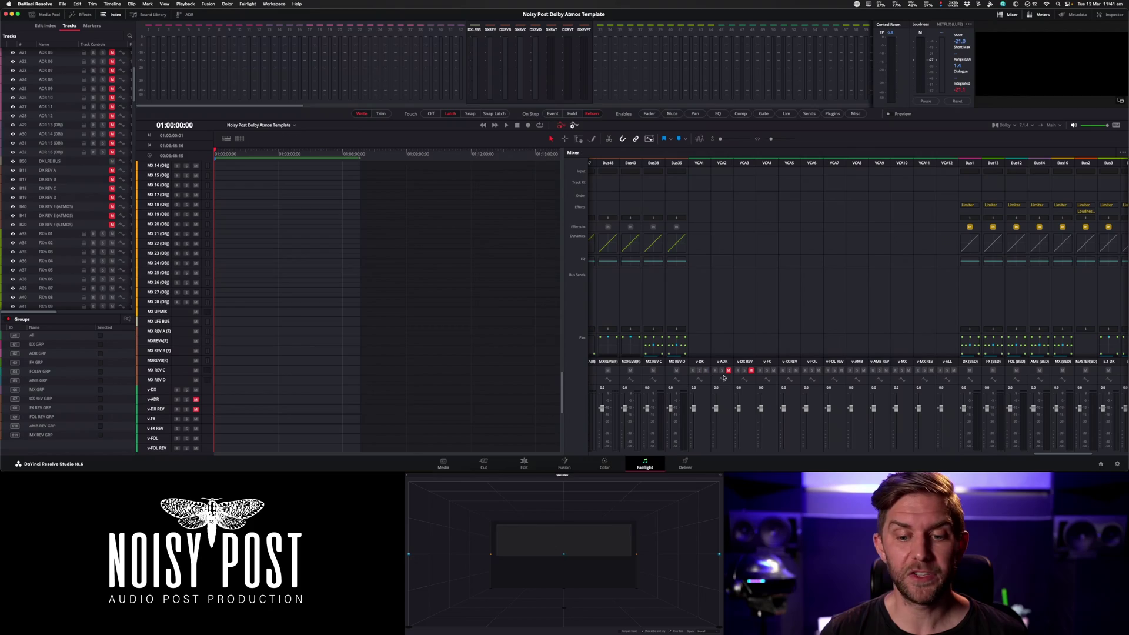
Step: Unmute the v-ADR and v-DX REV VCAs
{"action": "left_click", "coordinate": [731, 371]}
{"action": "left_click", "coordinate": [729, 371]}
{"action": "left_click", "coordinate": [751, 370]}
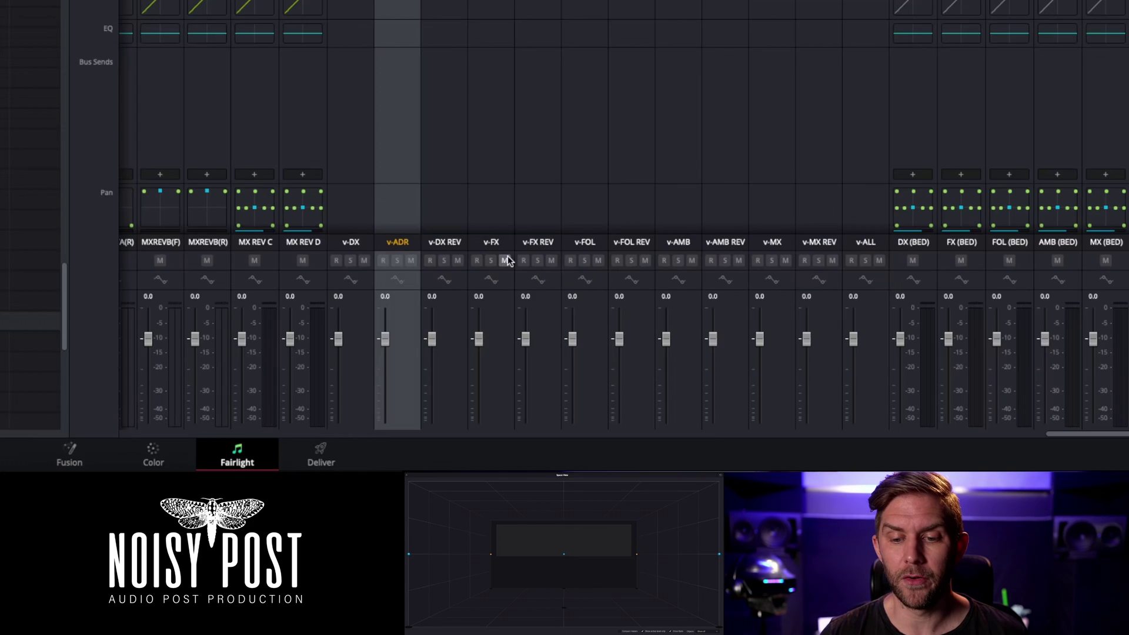
Step: Mute v-FX, v-ADR, v-AMB, v-AMB REV, v-FOL and v-FX REV, leaving v-MX and v-MX REV unmuted
{"action": "left_click", "coordinate": [773, 370]}
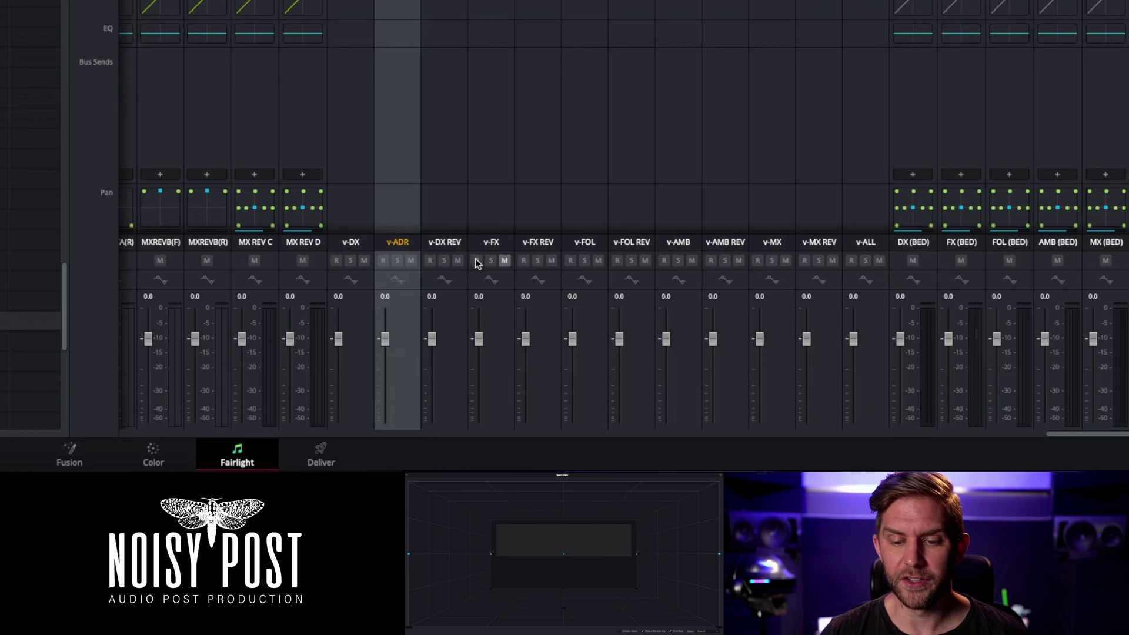
{"action": "left_click", "coordinate": [785, 260]}
{"action": "left_click", "coordinate": [832, 261]}
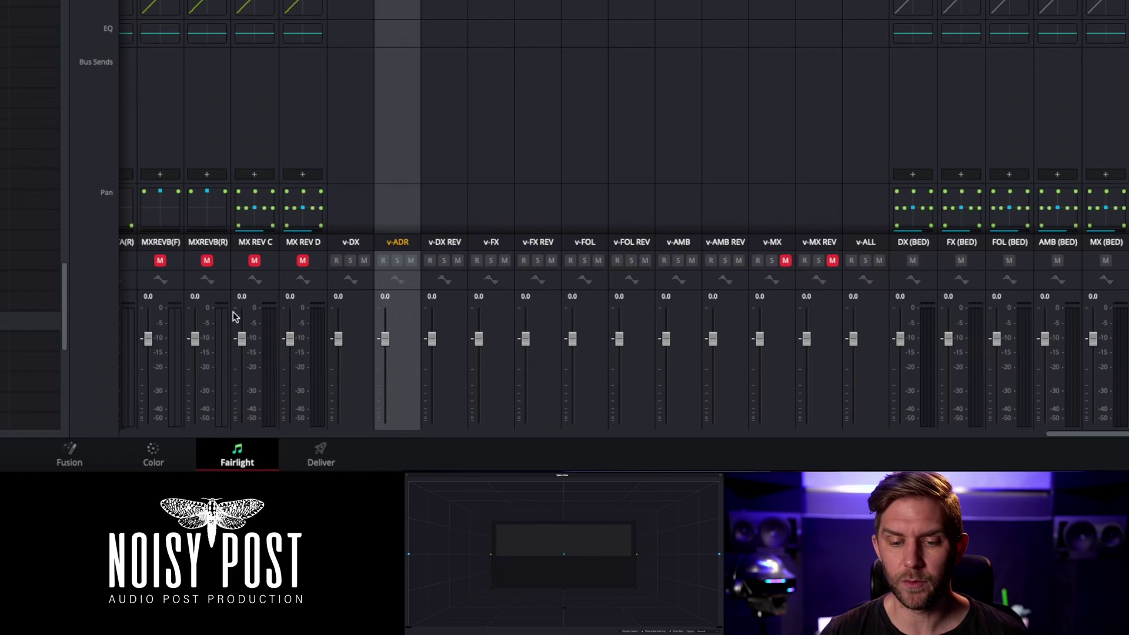
{"action": "left_click", "coordinate": [410, 260]}
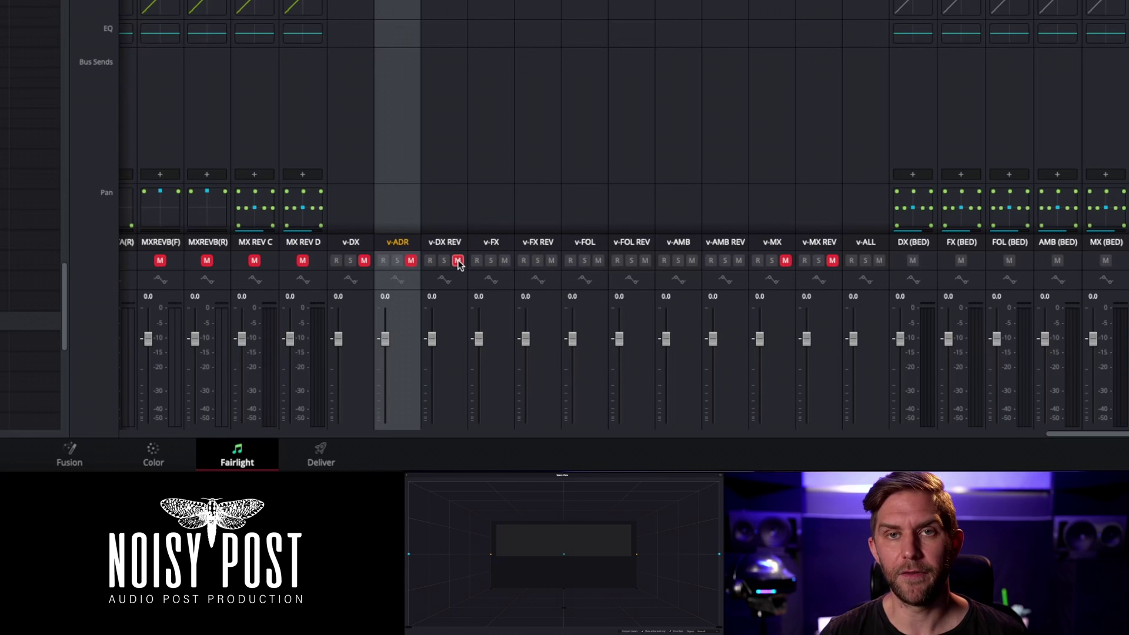
{"action": "left_click", "coordinate": [737, 261]}
{"action": "left_click", "coordinate": [692, 260]}
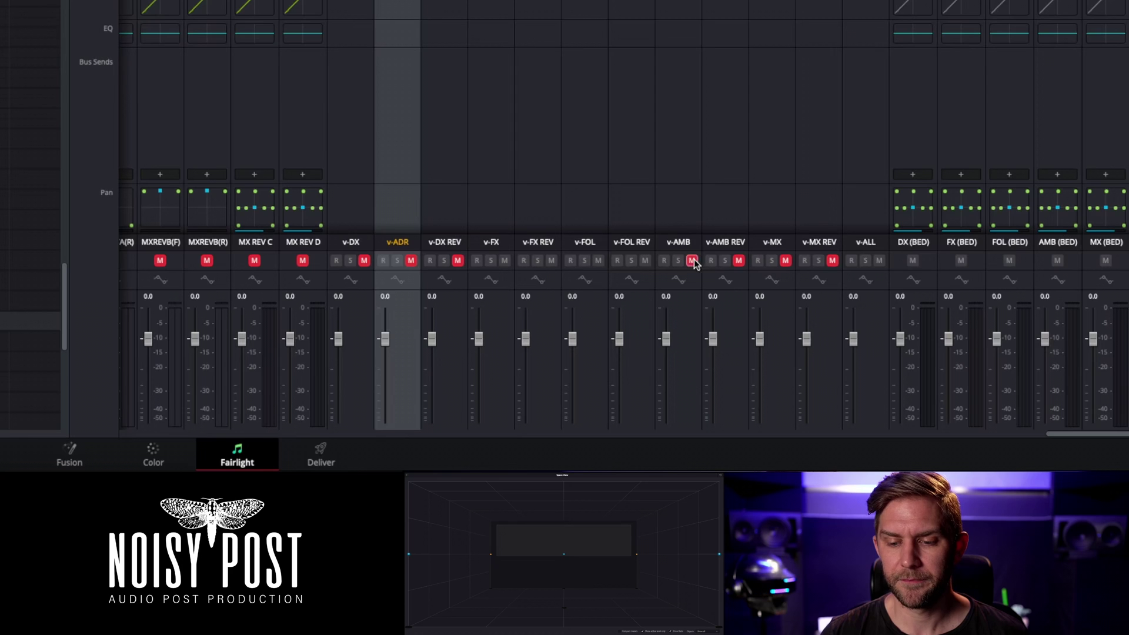
{"action": "left_click", "coordinate": [597, 260]}
{"action": "left_click", "coordinate": [551, 261]}
{"action": "left_click", "coordinate": [504, 260]}
{"action": "left_click", "coordinate": [786, 261]}
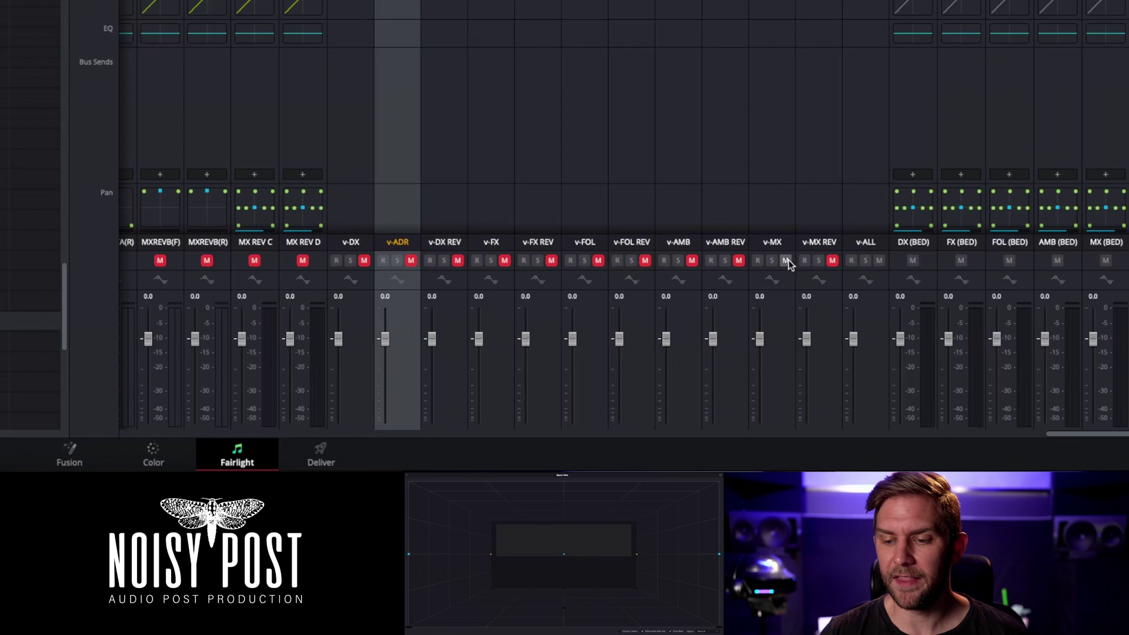
{"action": "left_click", "coordinate": [832, 260]}
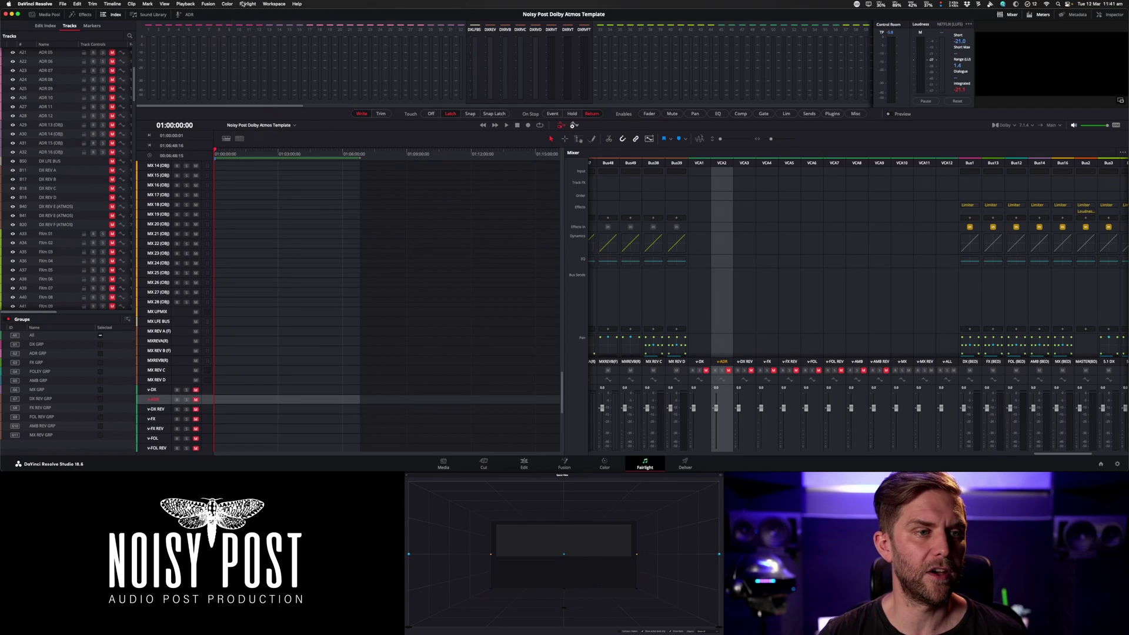
Step: Bring up the Export Master File option under Fairlight > Immersive Audio
{"action": "left_click", "coordinate": [243, 4]}
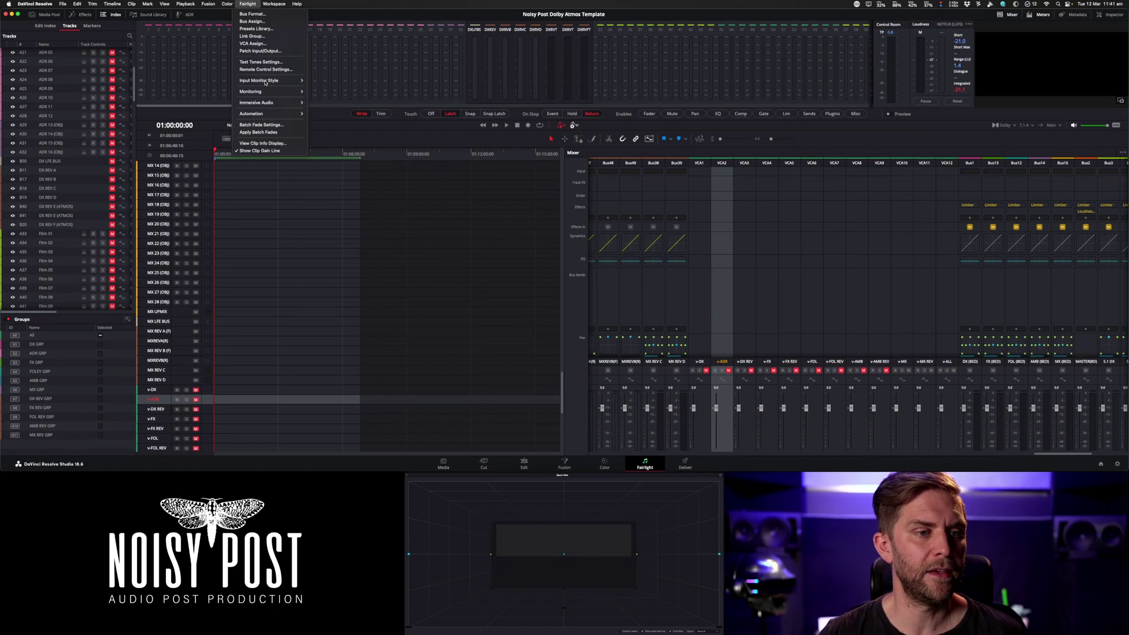
{"action": "mouse_move", "coordinate": [276, 103]}
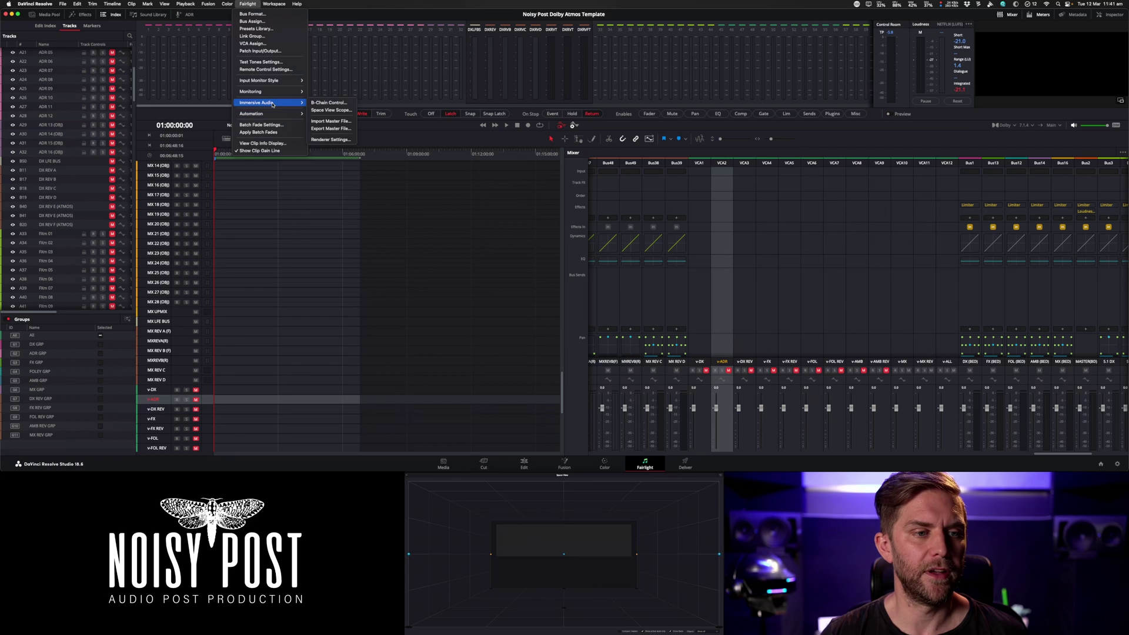
{"action": "left_click", "coordinate": [329, 128]}
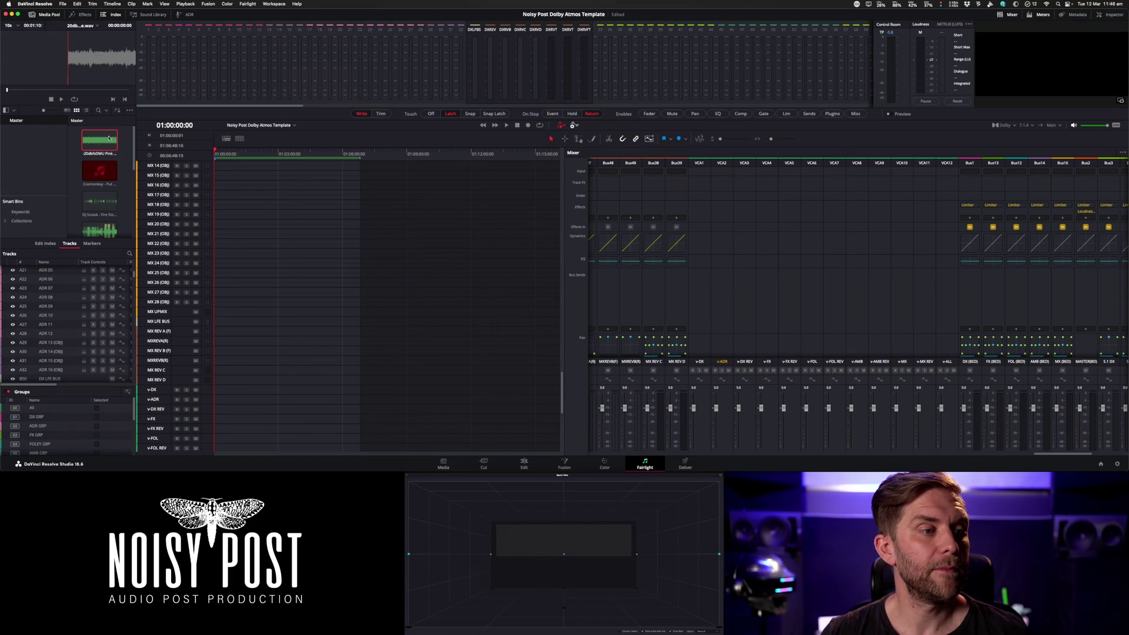
Step: View the media pool's Timelines > Import options, dismiss them, and return to the Fairlight menu
{"action": "right_click", "coordinate": [122, 140]}
{"action": "mouse_move", "coordinate": [218, 144]}
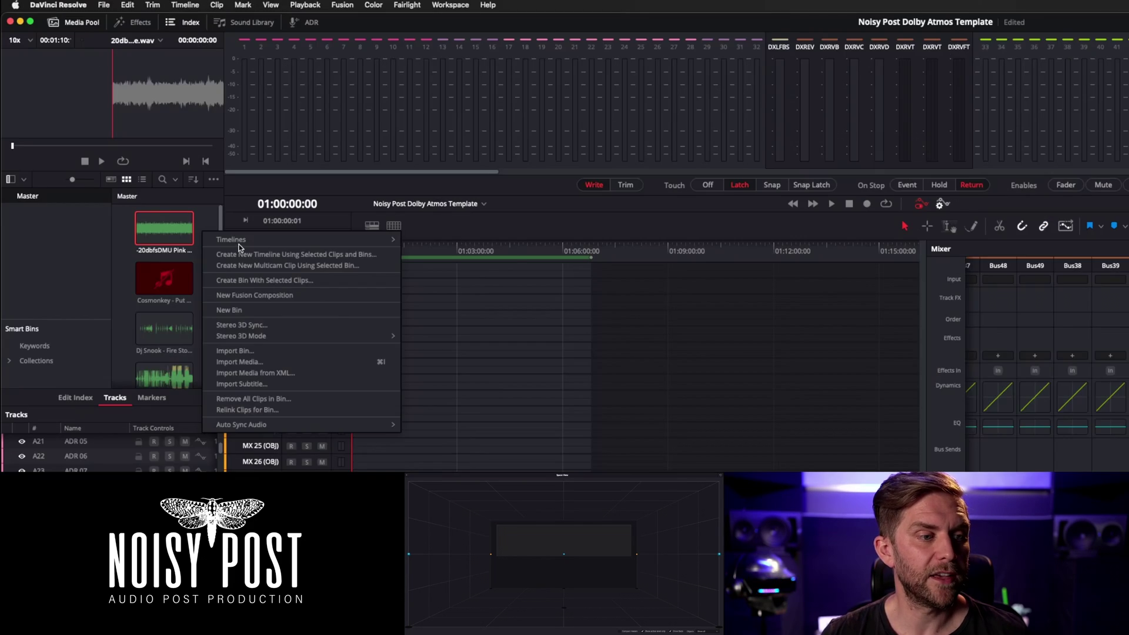
{"action": "mouse_move", "coordinate": [479, 254]}
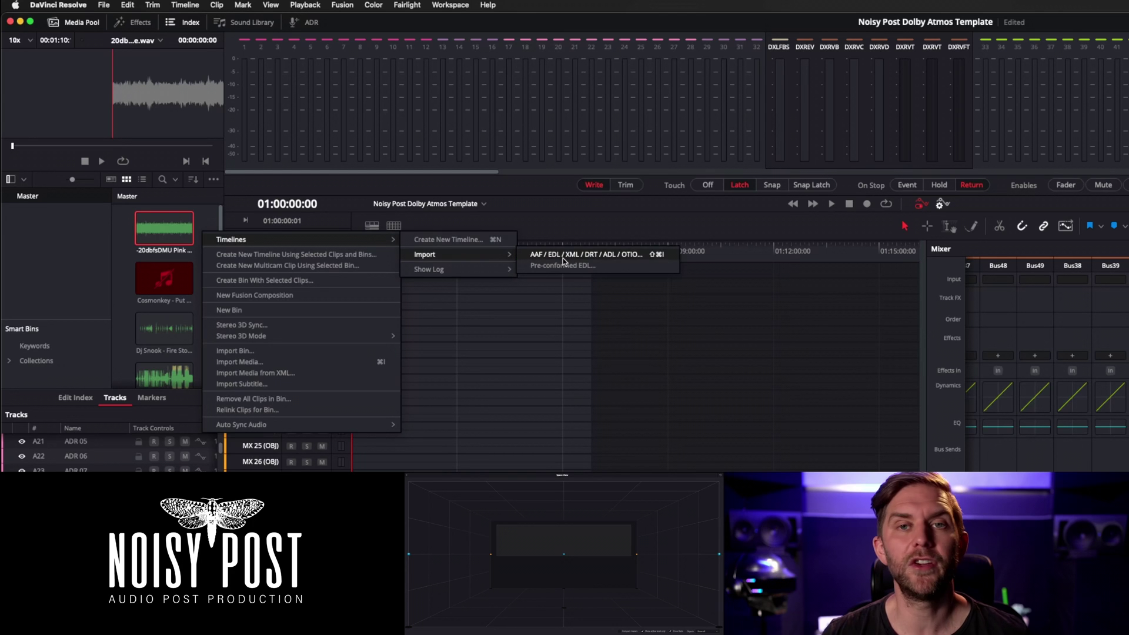
{"action": "left_click", "coordinate": [745, 313]}
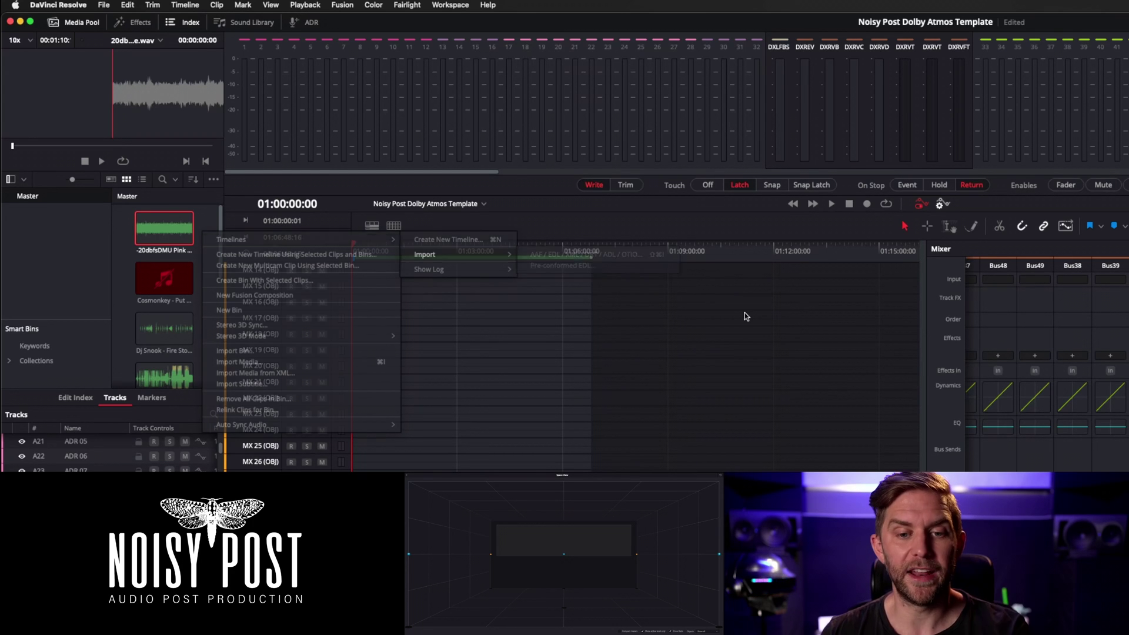
{"action": "left_click", "coordinate": [406, 5]}
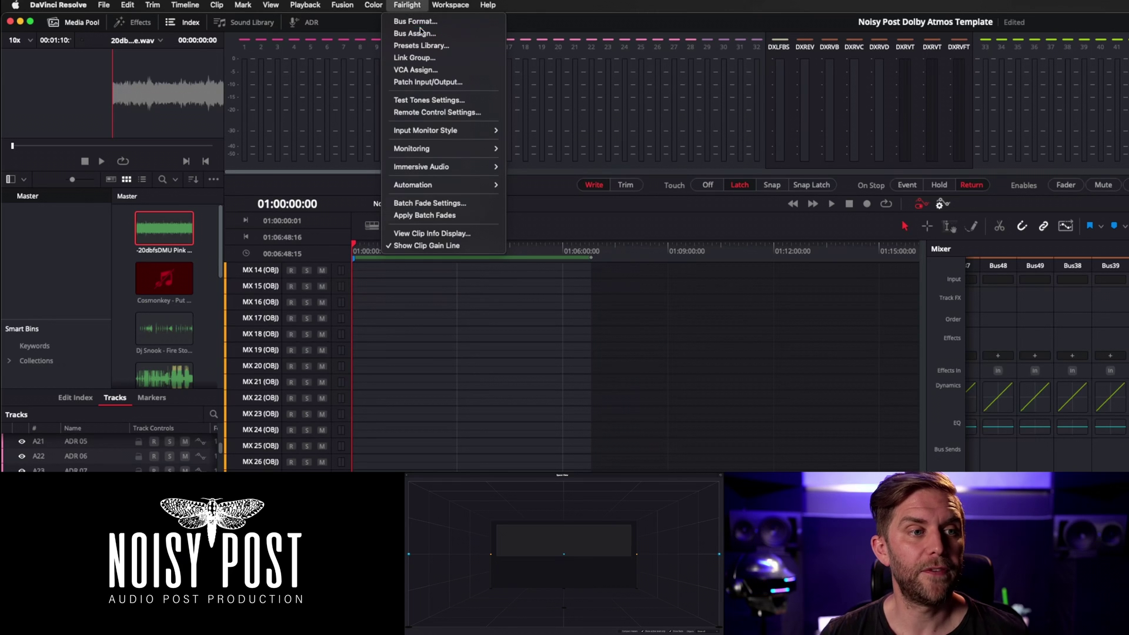
Step: In the Presets Library, save a new Fairlight Configuration preset named 'Noisy Post Dolby Atmos'
{"action": "left_click", "coordinate": [421, 45]}
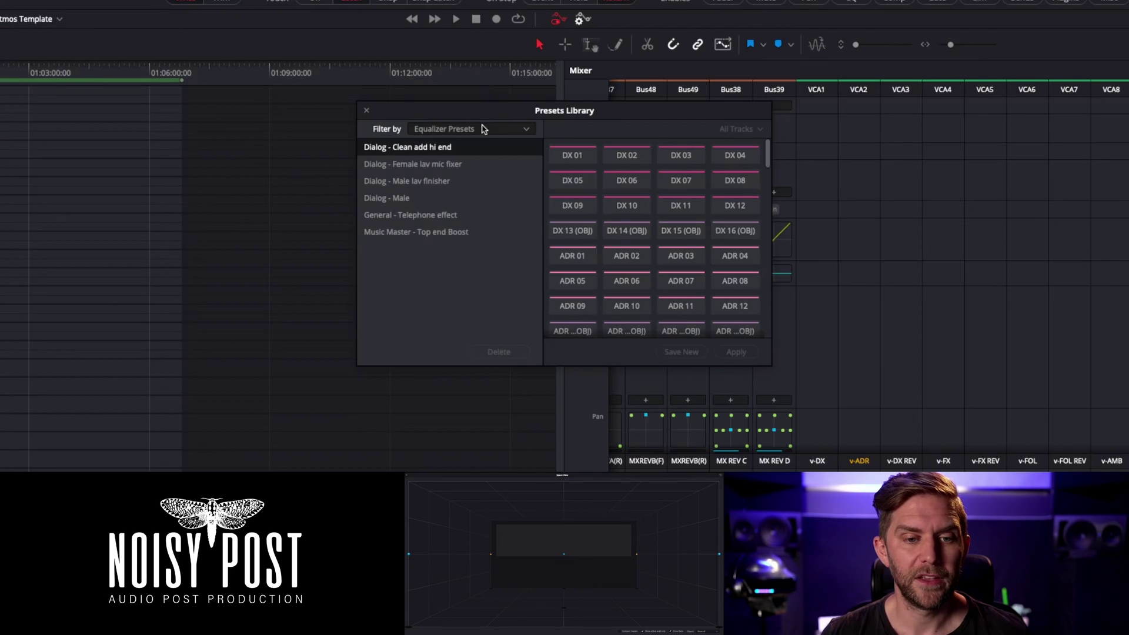
{"action": "left_click", "coordinate": [483, 129]}
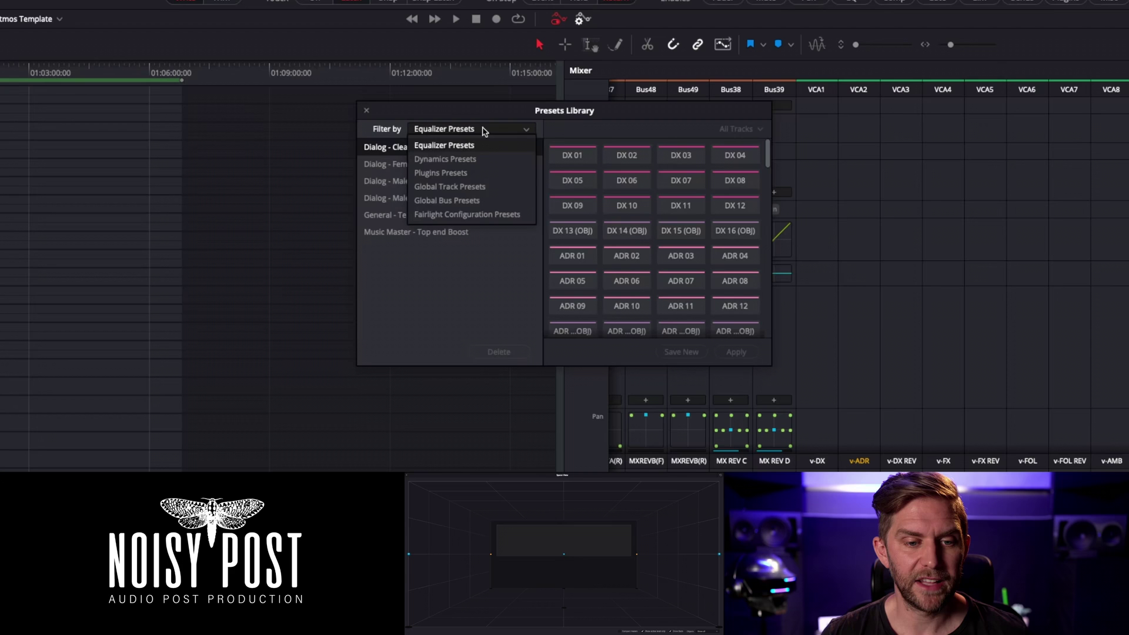
{"action": "left_click", "coordinate": [488, 215]}
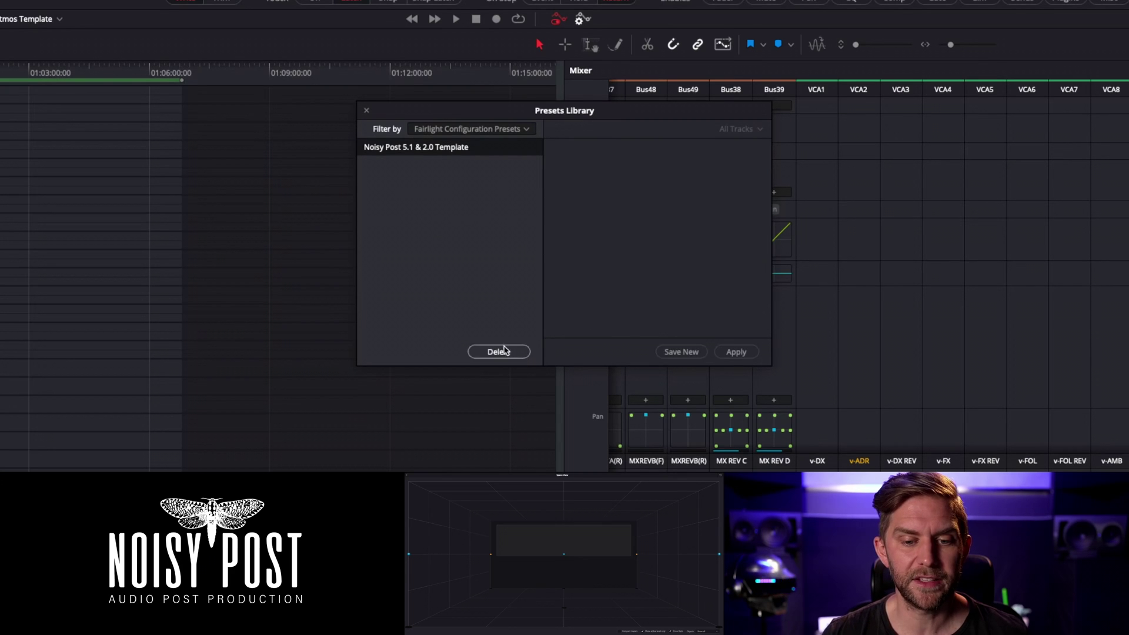
{"action": "left_click", "coordinate": [682, 352]}
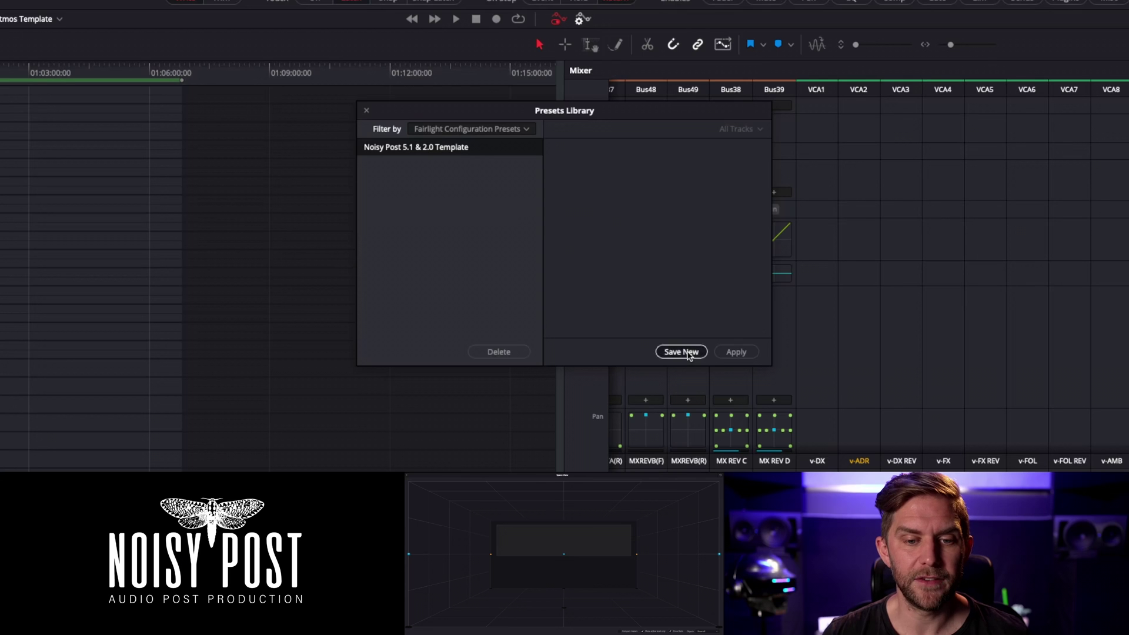
{"action": "left_click", "coordinate": [682, 282]}
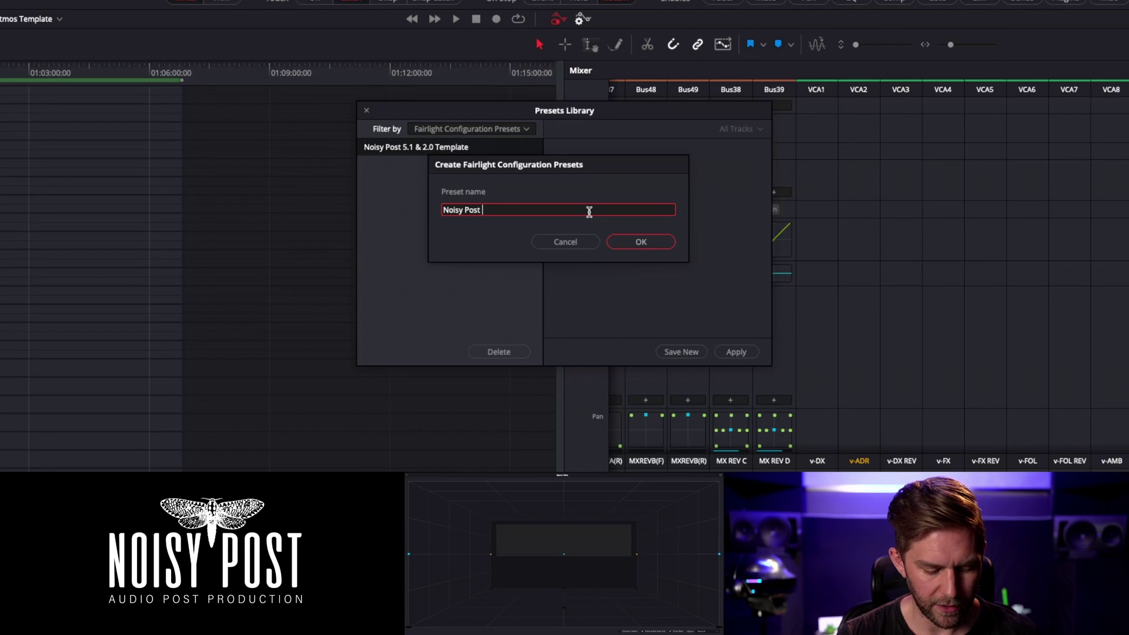
{"action": "key", "text": "Return"}
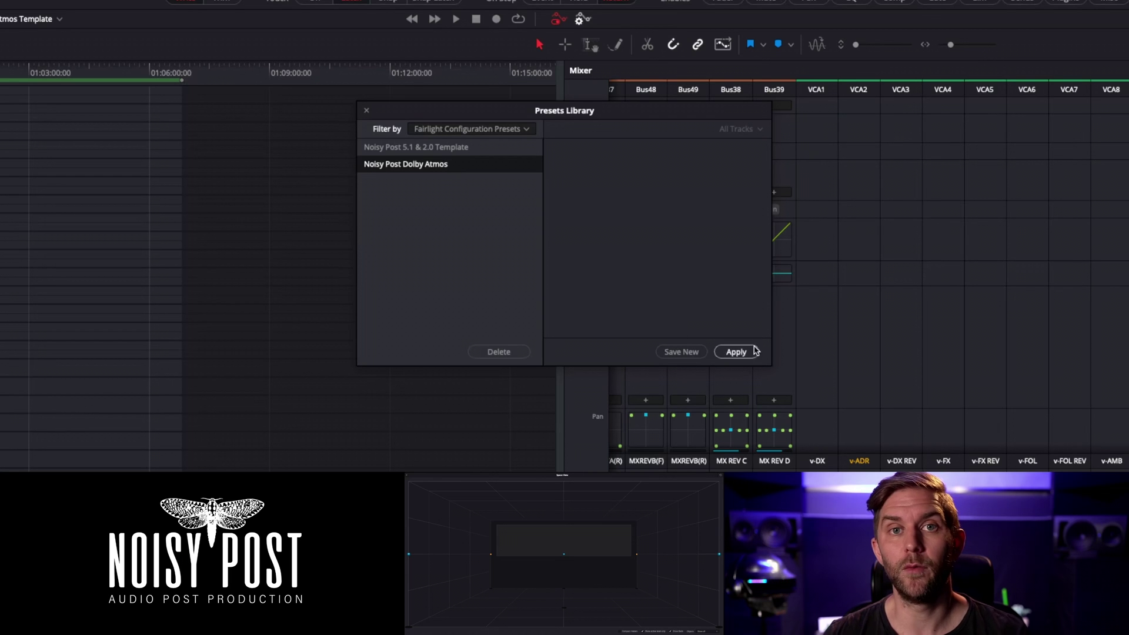
{"action": "left_click", "coordinate": [366, 112]}
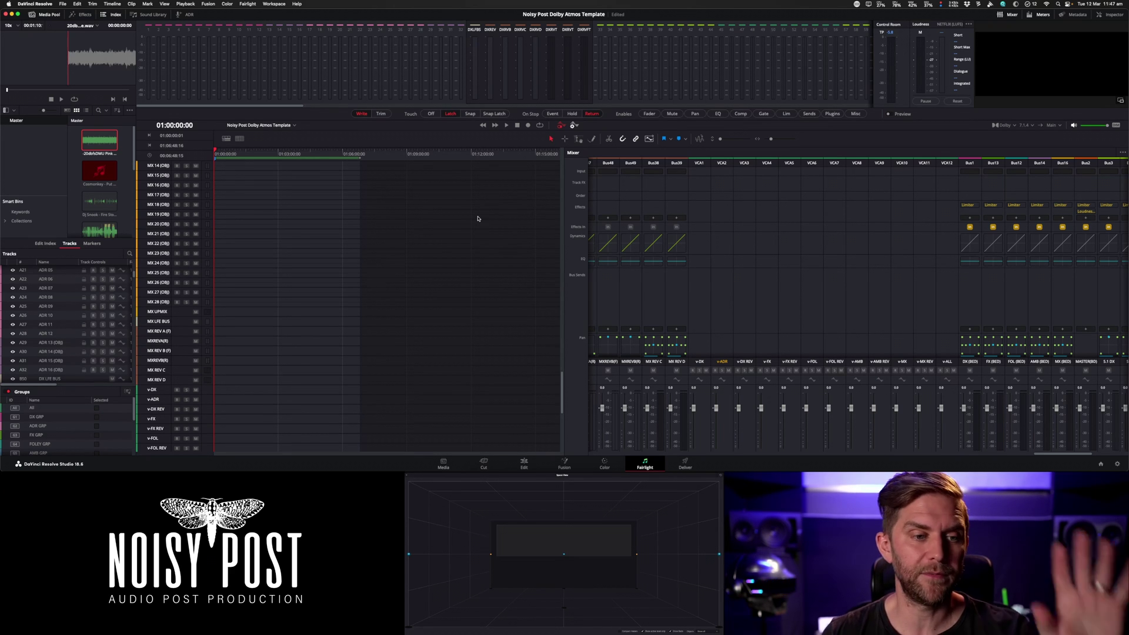
Step: Select track DX 01 at the top of the list and check the media pool's Timelines > Import options
{"action": "scroll", "coordinate": [282, 187], "scroll_direction": "up", "scroll_amount": 10}
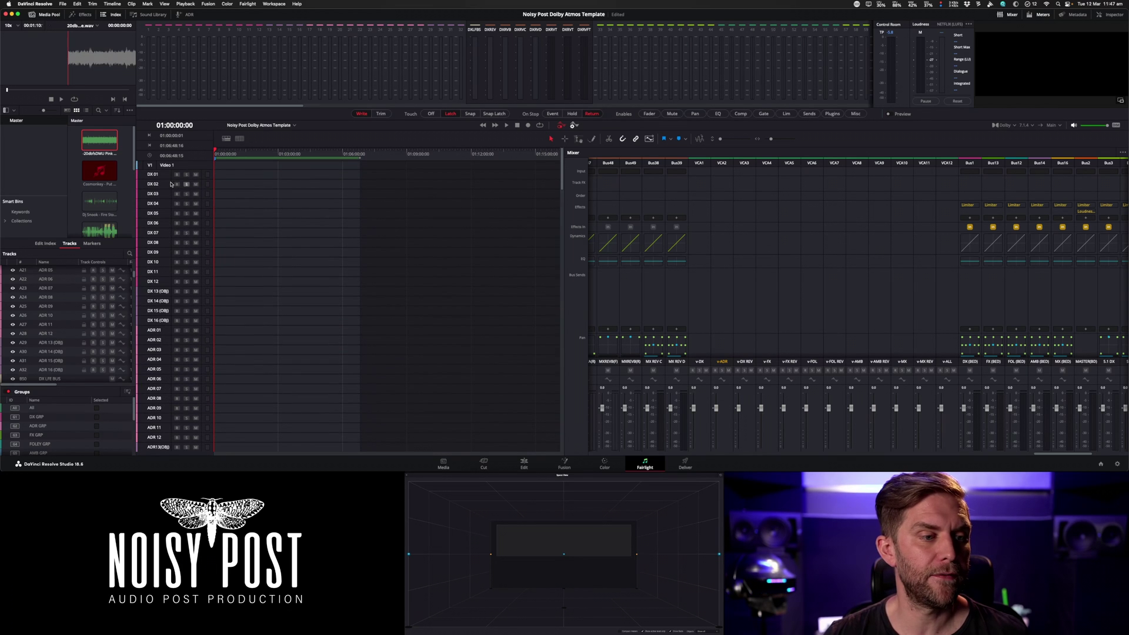
{"action": "left_click", "coordinate": [158, 175]}
{"action": "right_click", "coordinate": [122, 165]}
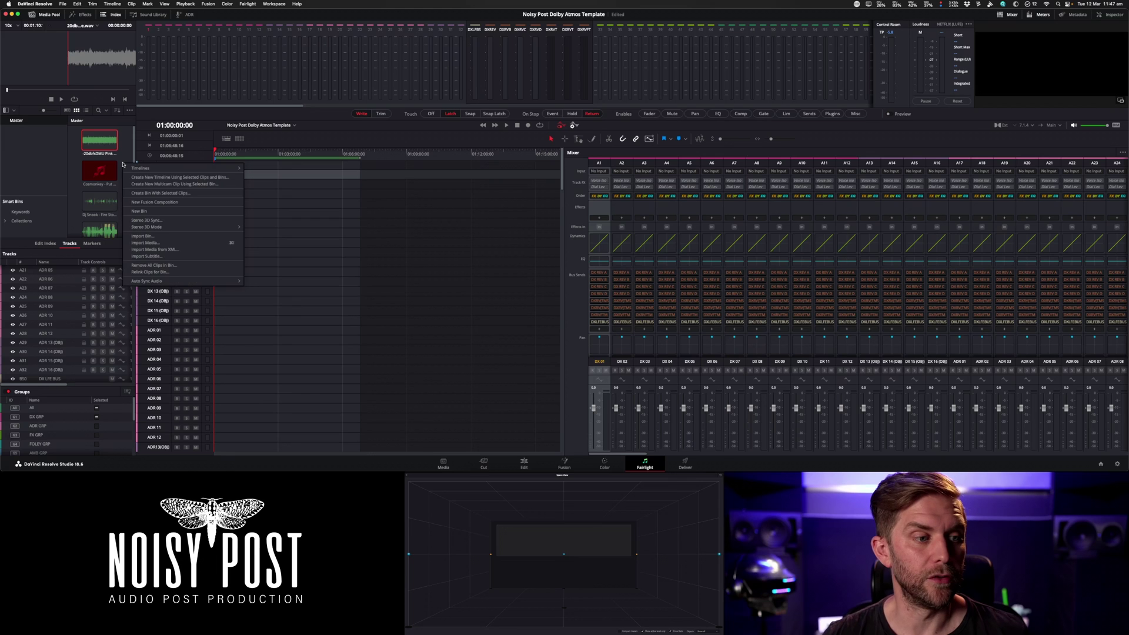
{"action": "mouse_move", "coordinate": [141, 168]}
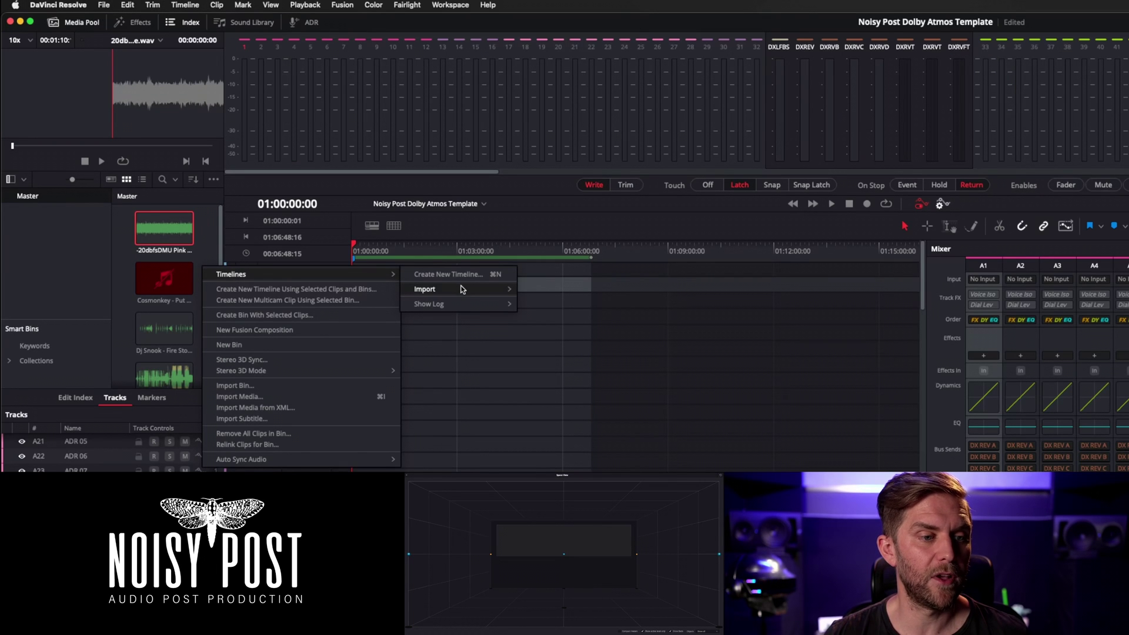
{"action": "mouse_move", "coordinate": [461, 289]}
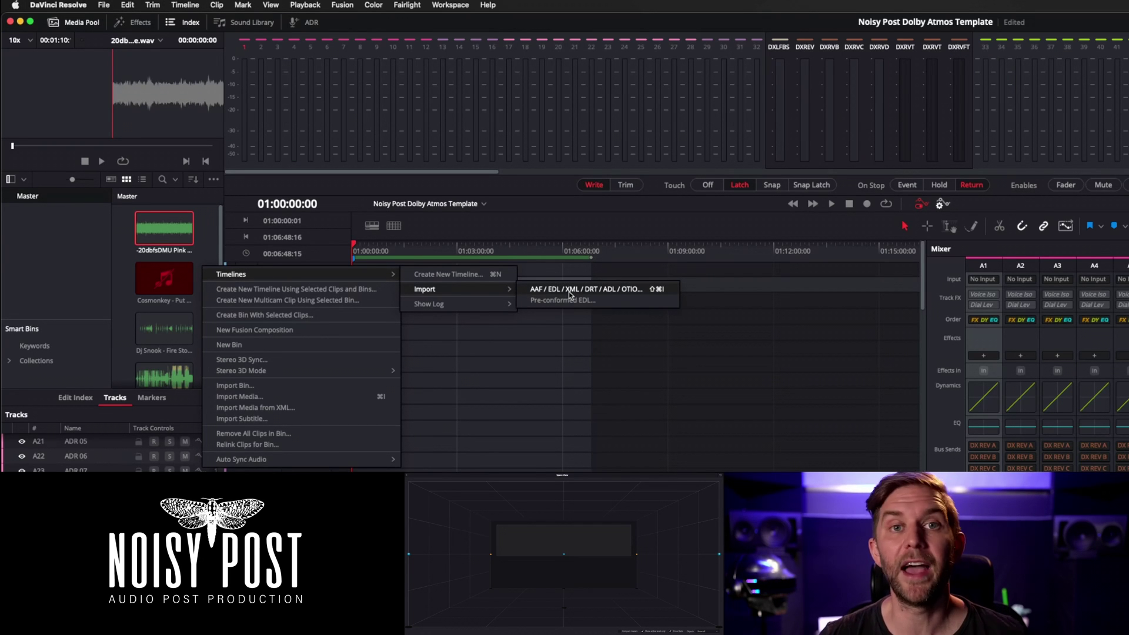
{"action": "left_click", "coordinate": [718, 321]}
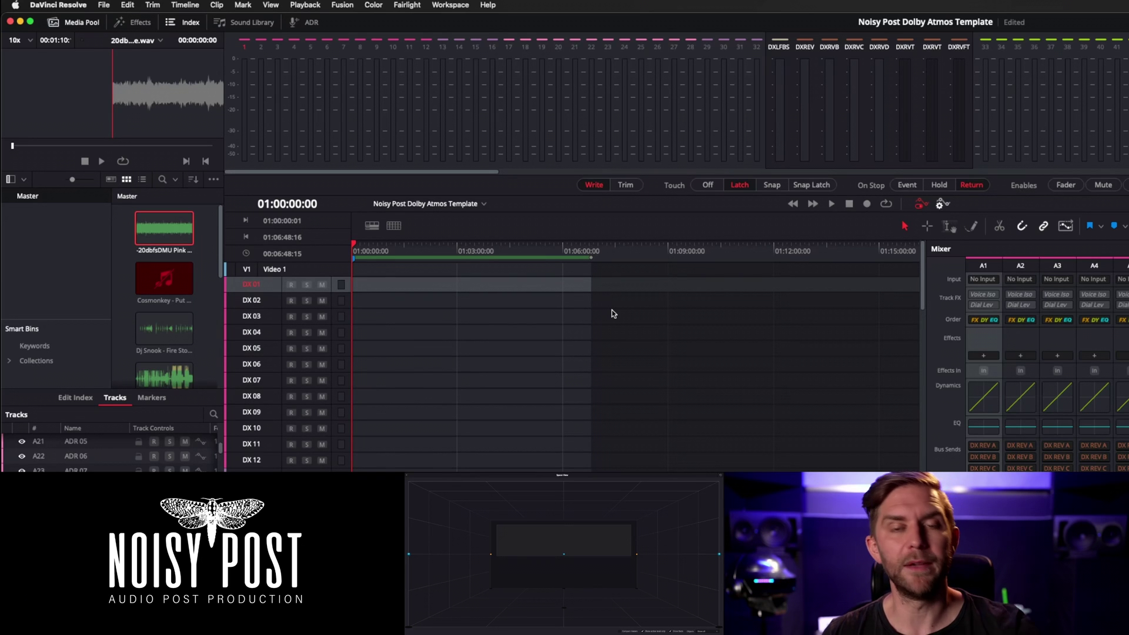